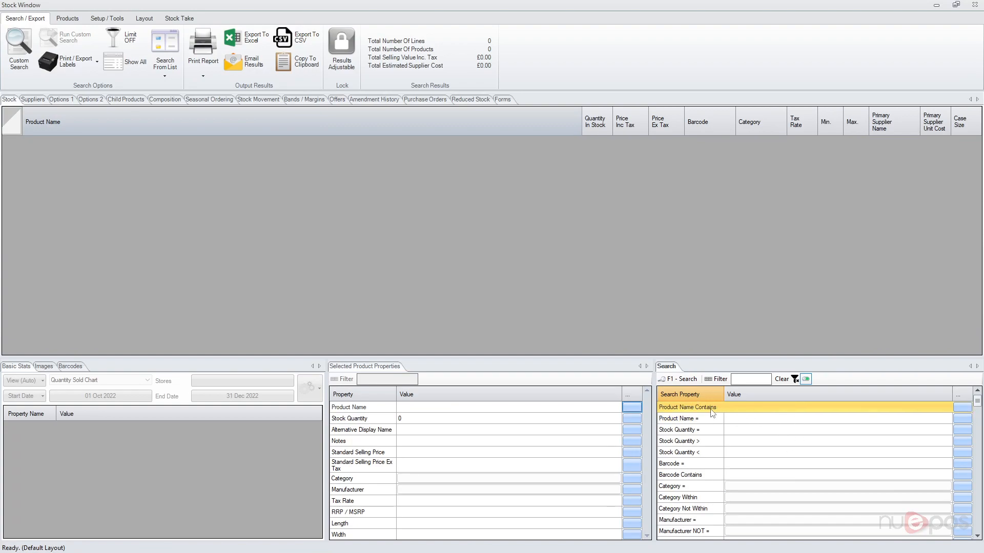
Search the stock list for product names containing 'jack'
left_click(761, 411)
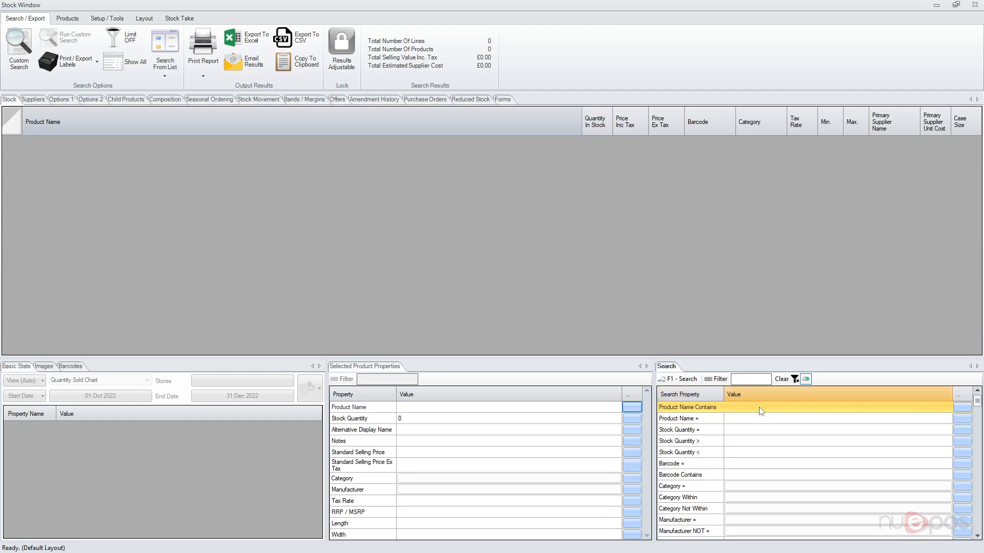
type("jack")
key("Return")
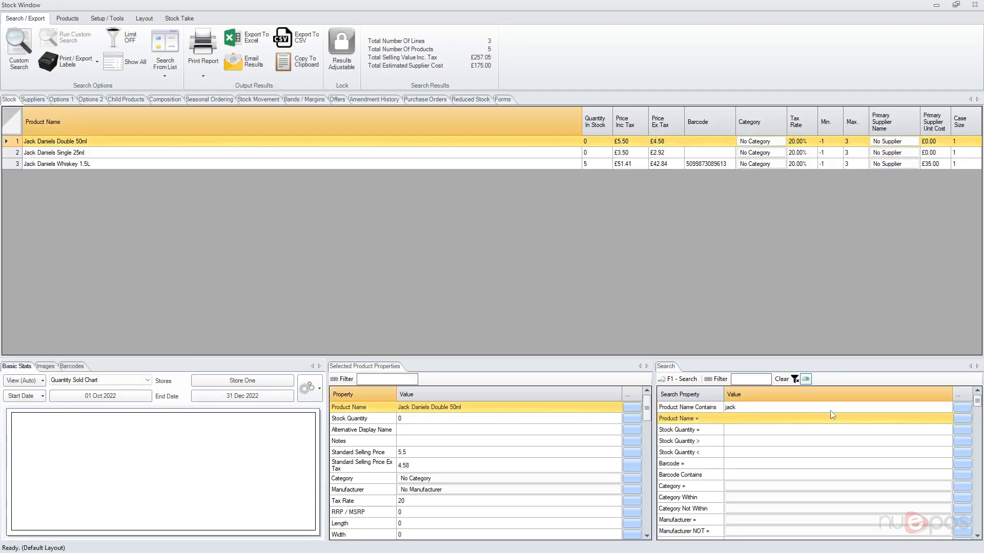
Add Stock Quantity > 0 to leave only Jack Daniels Whiskey 1.5L, then clear the search values
left_click(734, 441)
type("0")
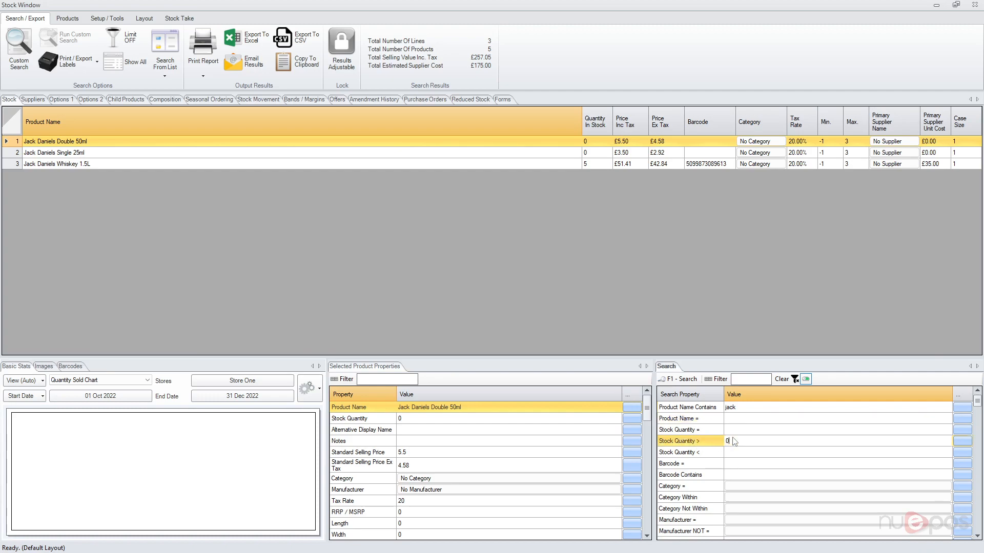
key("Return")
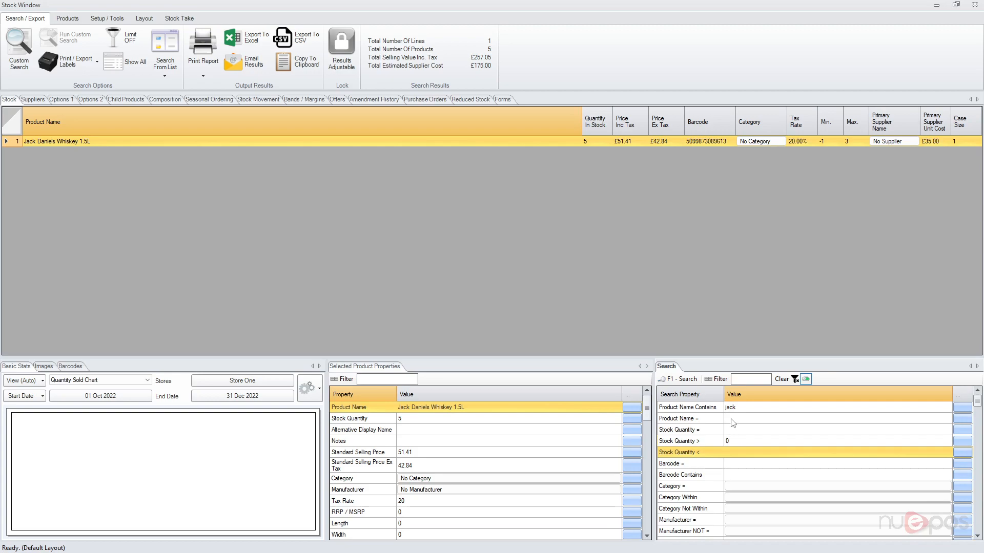
left_click(781, 379)
left_click_drag(977, 404, 978, 492)
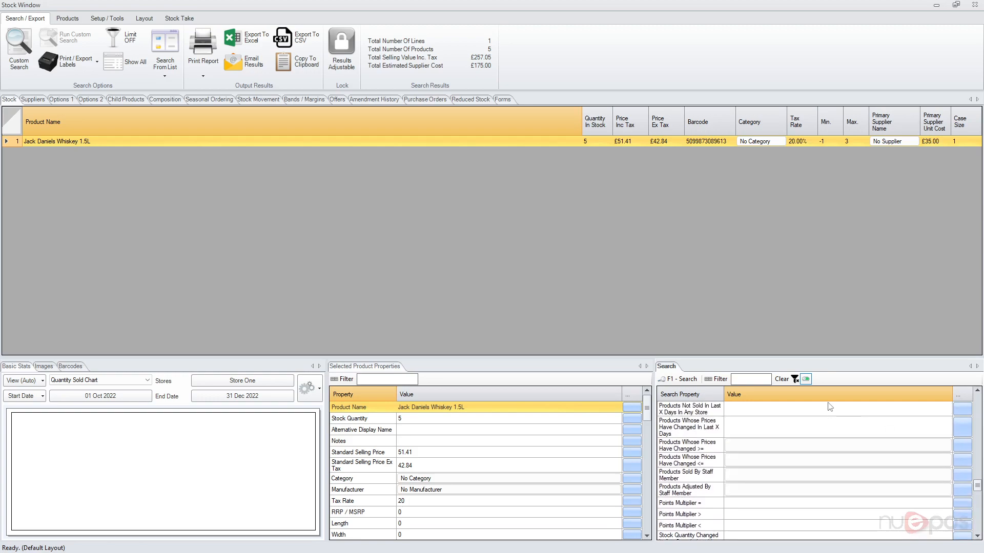
Filter properties by 'sold', set Products That Have Been Sold In This Store to True, then clear the filter
left_click(747, 380)
type("quantity")
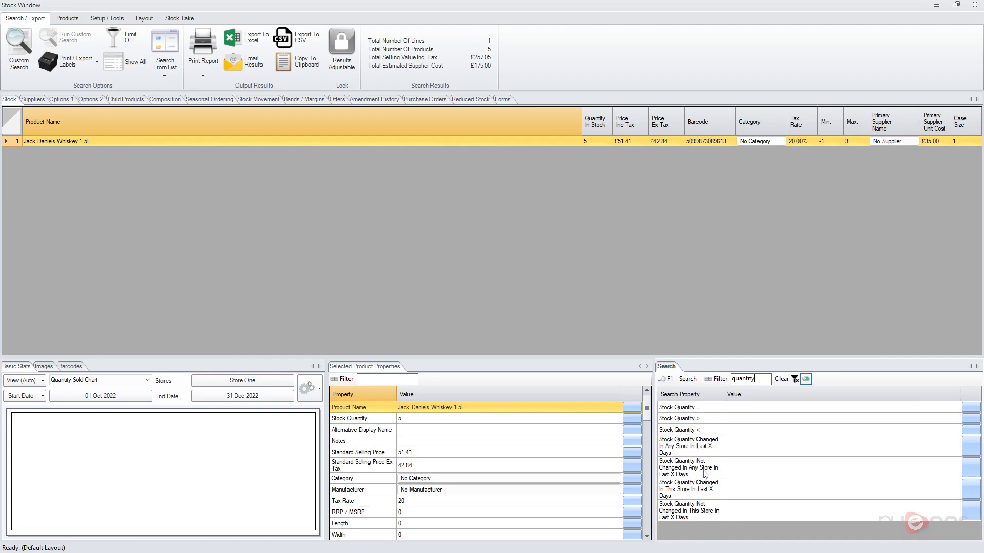
double_click(744, 379)
type("sold")
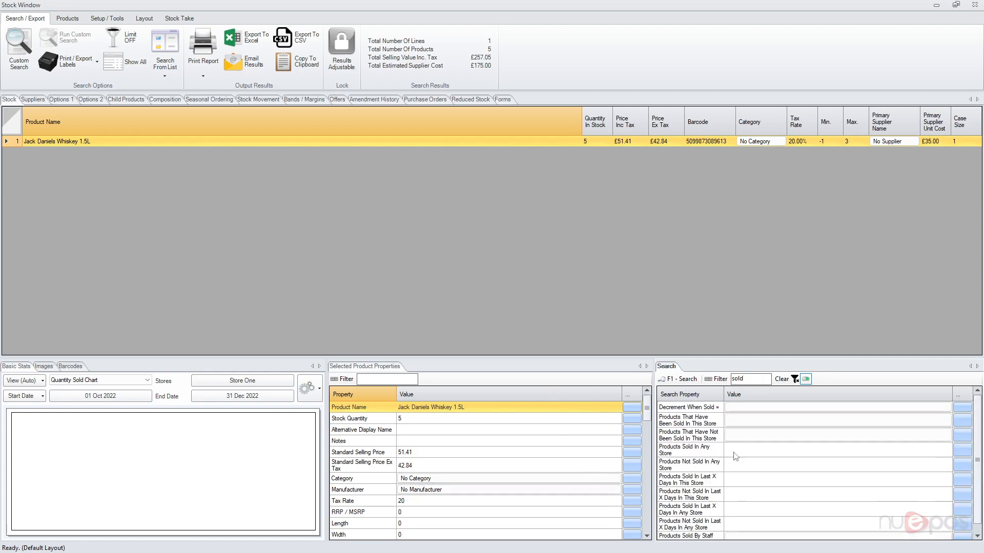
left_click(701, 450)
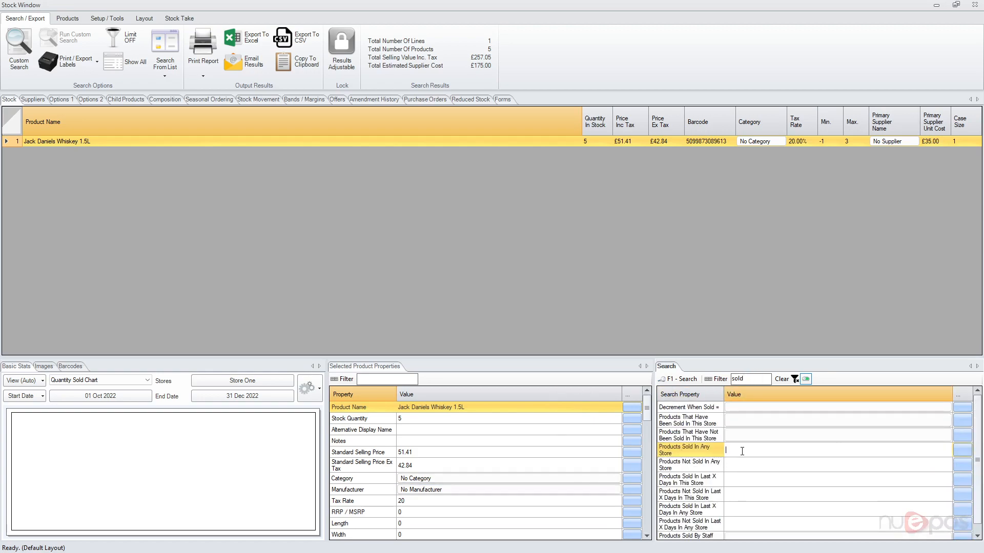
double_click(716, 421)
left_click(555, 400)
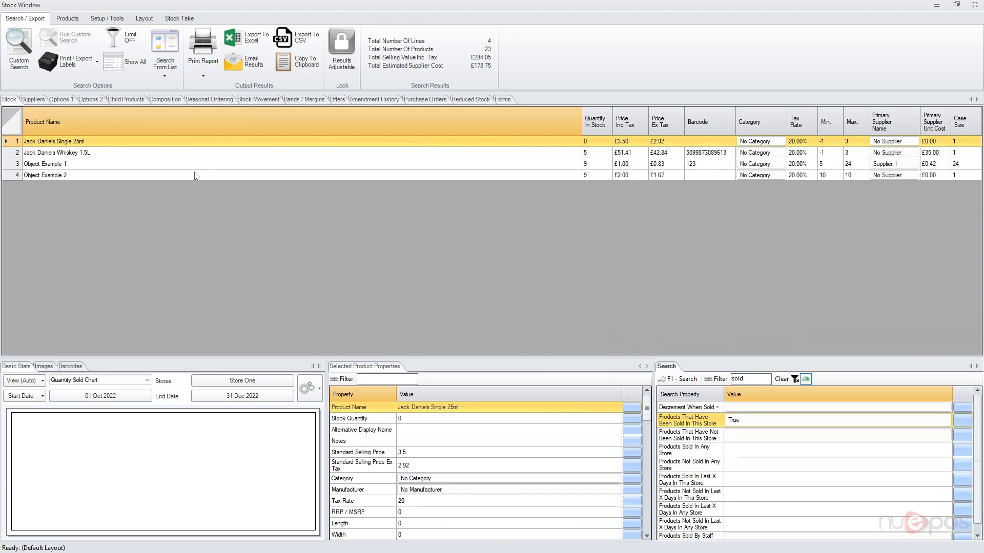
double_click(762, 379)
key("BackSpace")
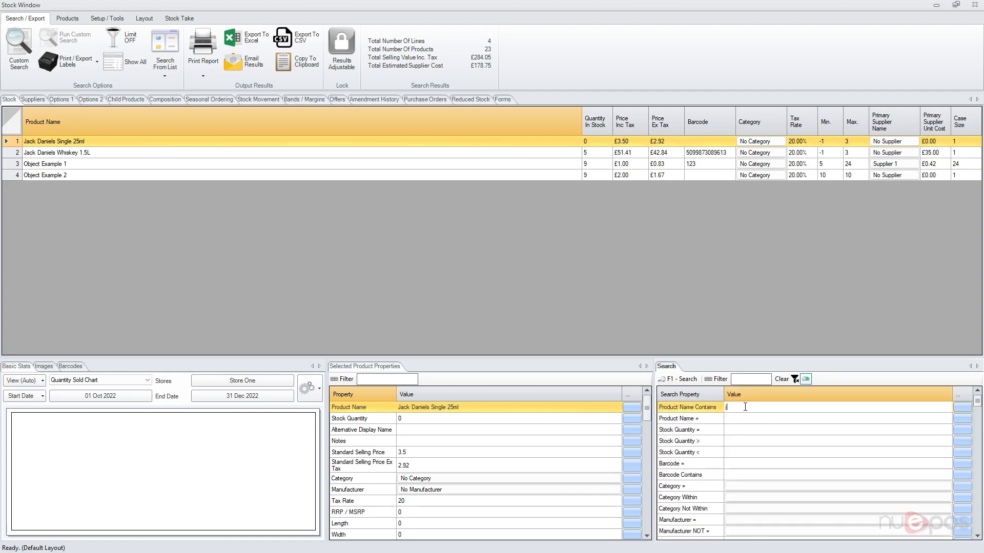
Add Product Name Contains 'jack' to leave two Jack Daniels products, then clear the values
left_click(745, 407)
type("jack")
key("Return")
left_click(783, 379)
mouse_move(976, 403)
left_mouse_down()
mouse_move(972, 526)
mouse_move(977, 391)
left_mouse_up()
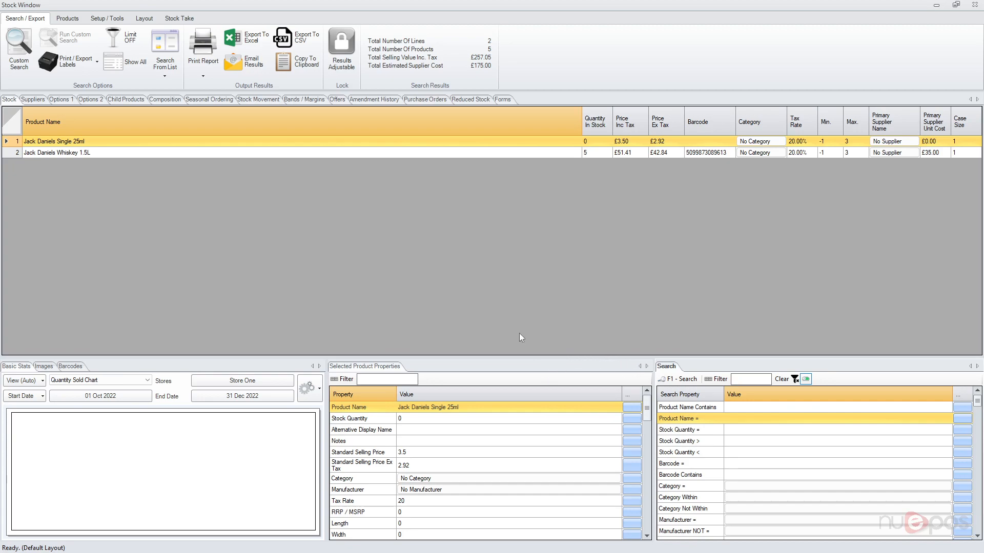
Run a custom search for Product Name Length > 3, listing 12 products
left_click(22, 54)
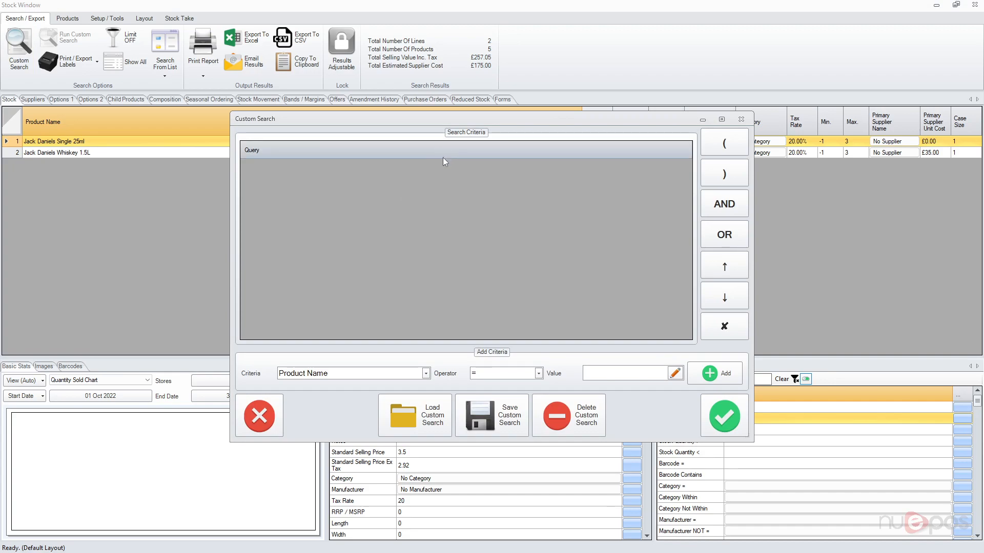
left_click(335, 374)
left_click(337, 376)
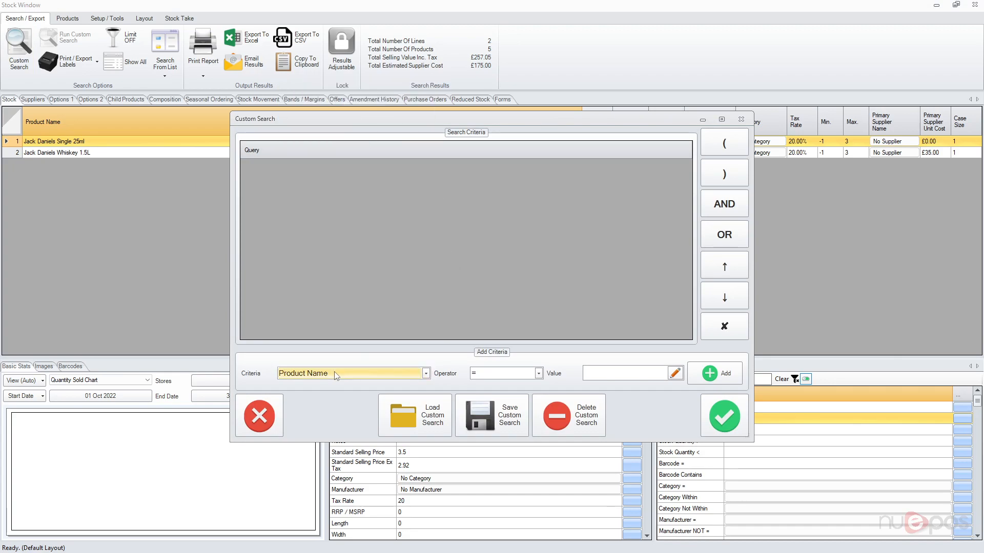
left_click(513, 375)
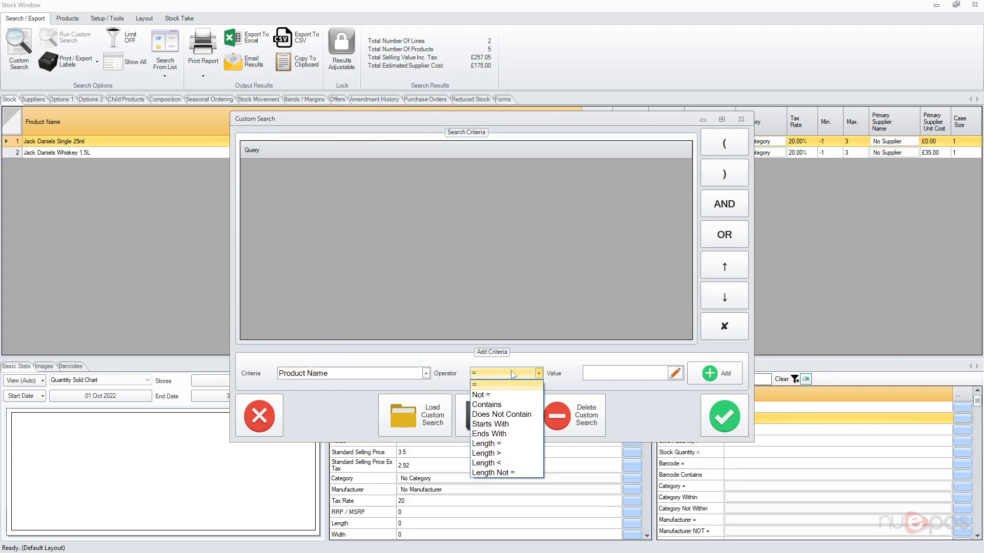
left_click(511, 454)
left_click(624, 372)
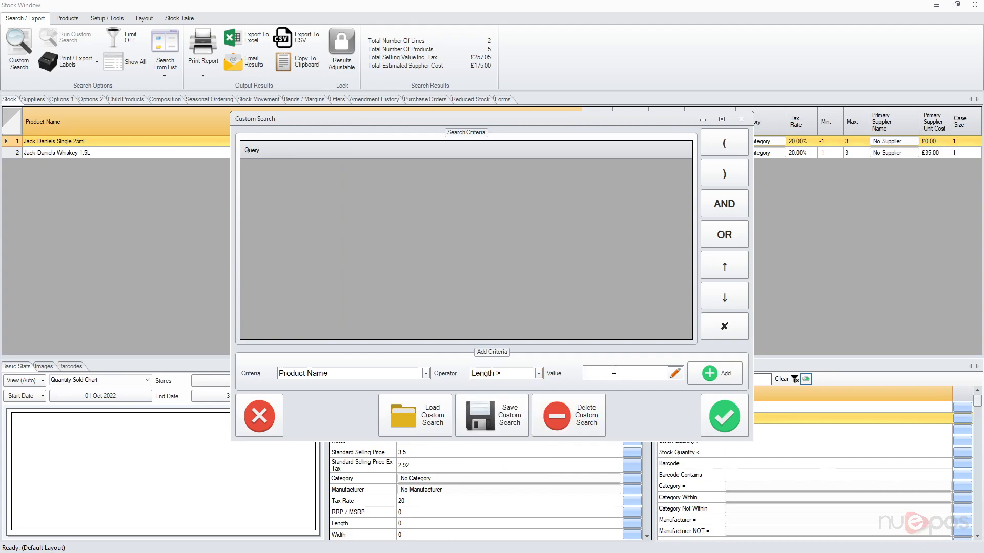
left_click(714, 373)
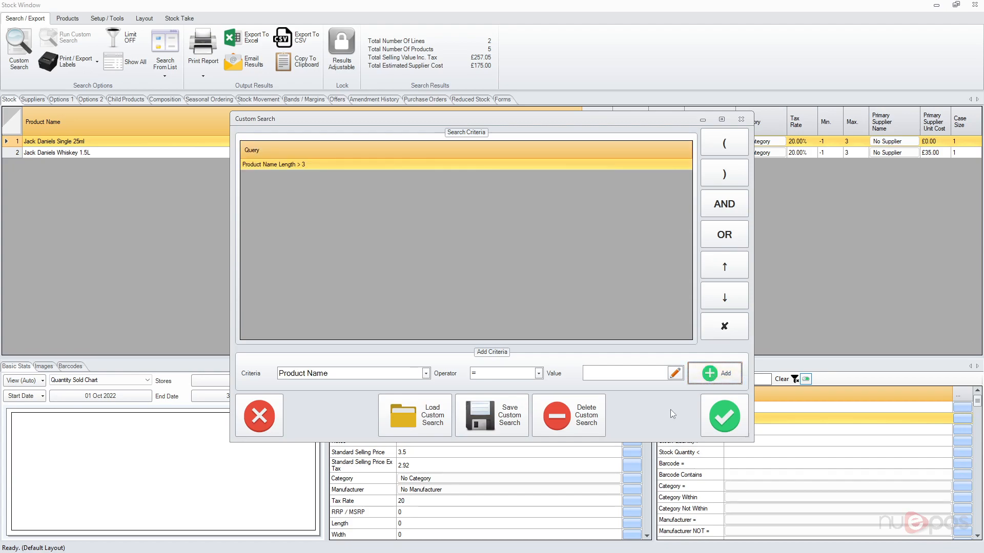
left_click(722, 416)
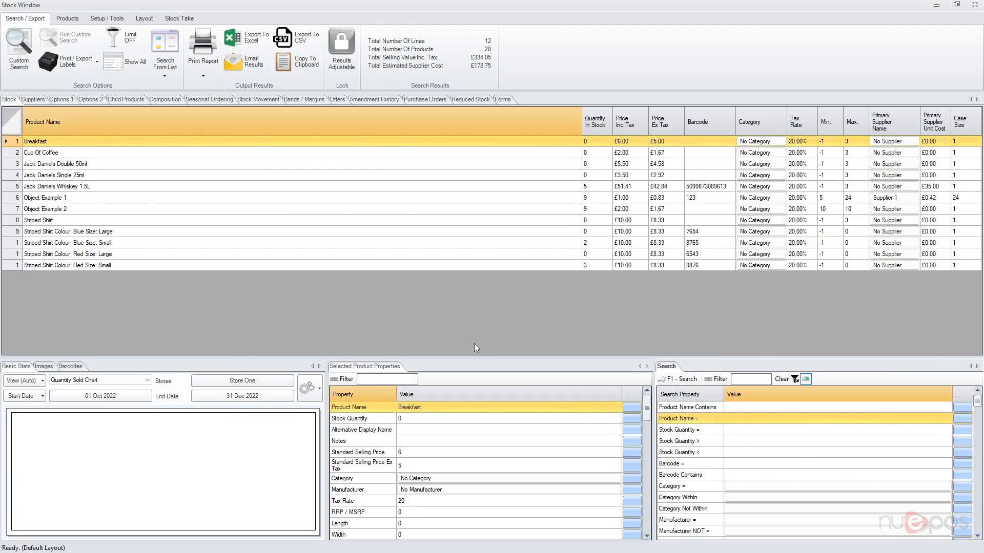
Add a Product Name Length > 15 condition in Custom Search, joined with AND
left_click(19, 50)
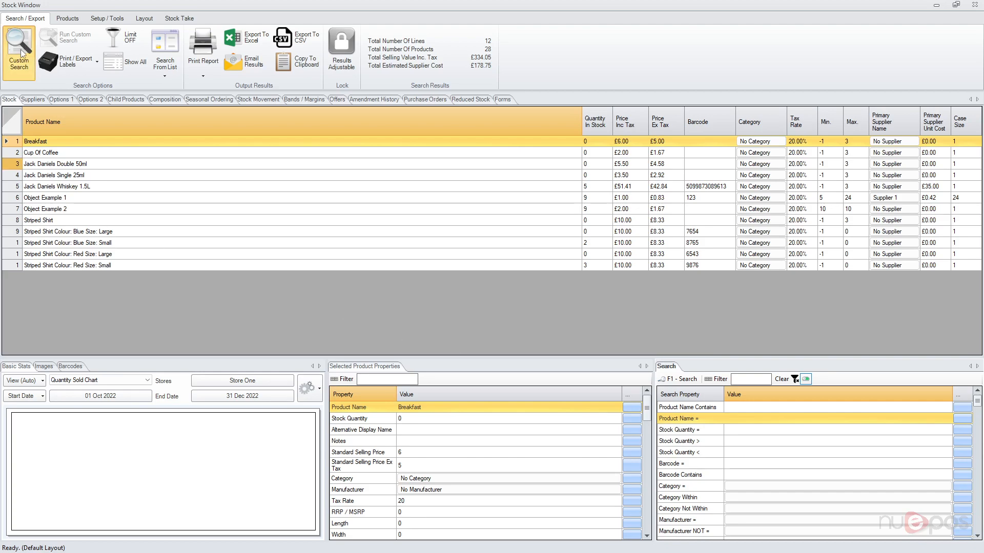
left_click(538, 373)
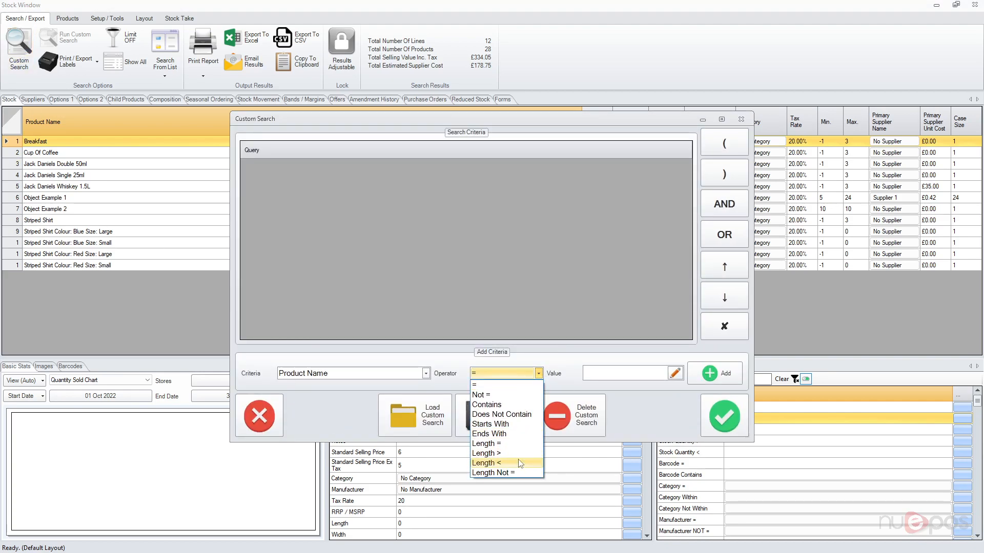
left_click(522, 460)
left_click(618, 376)
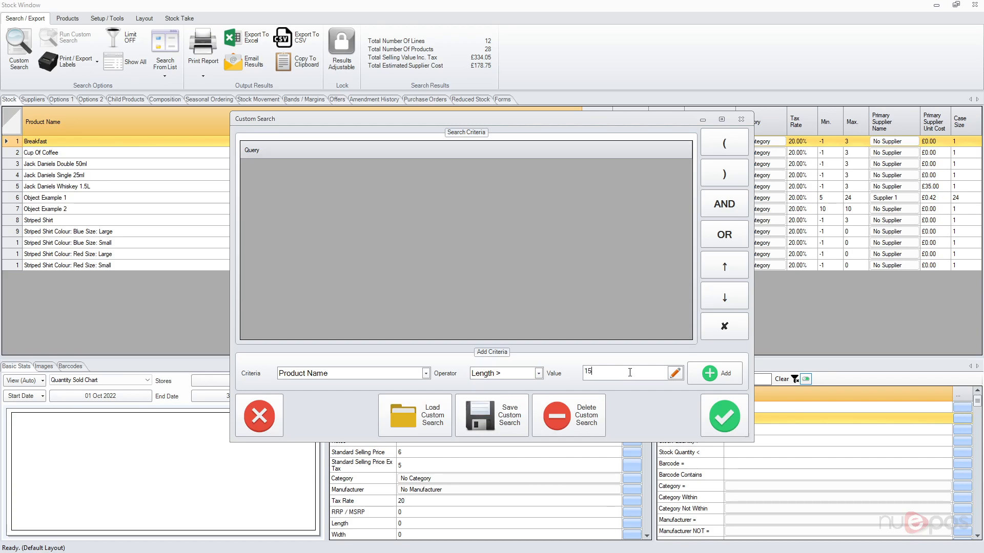
left_click(715, 373)
left_click(724, 204)
Add a Stock Quantity > 1 condition and run the search, leaving 5 products
left_click(405, 373)
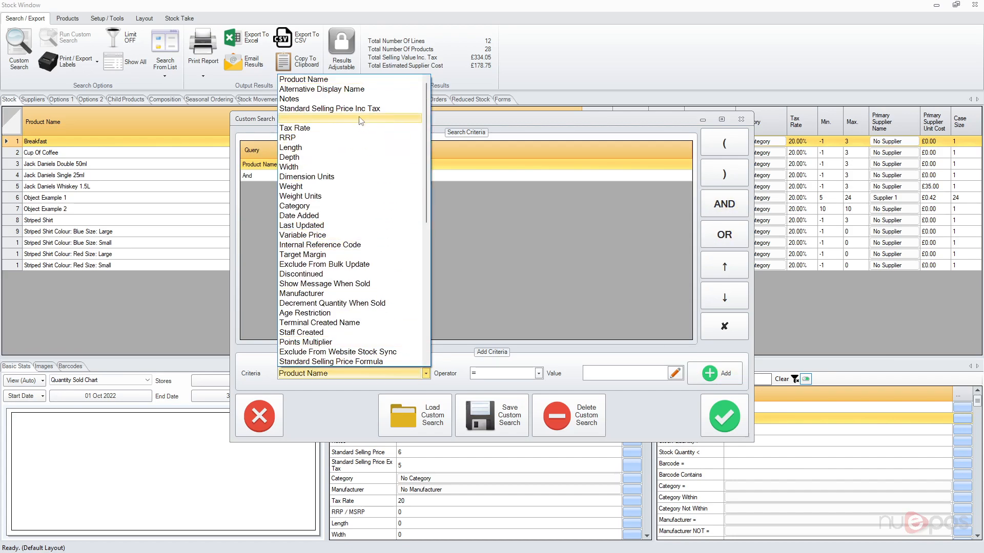
scroll(374, 229, "down", 7)
scroll(374, 229, "down", 3)
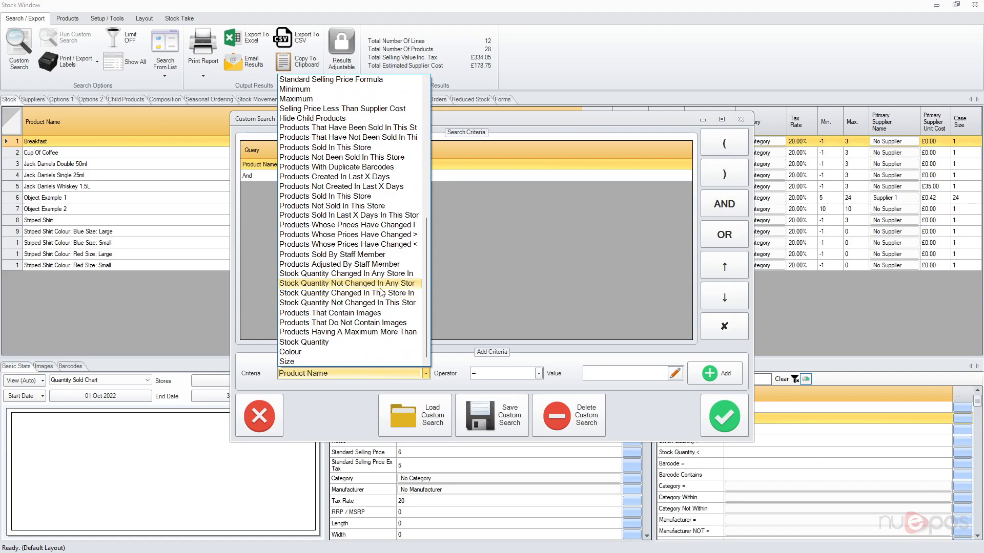
left_click(333, 342)
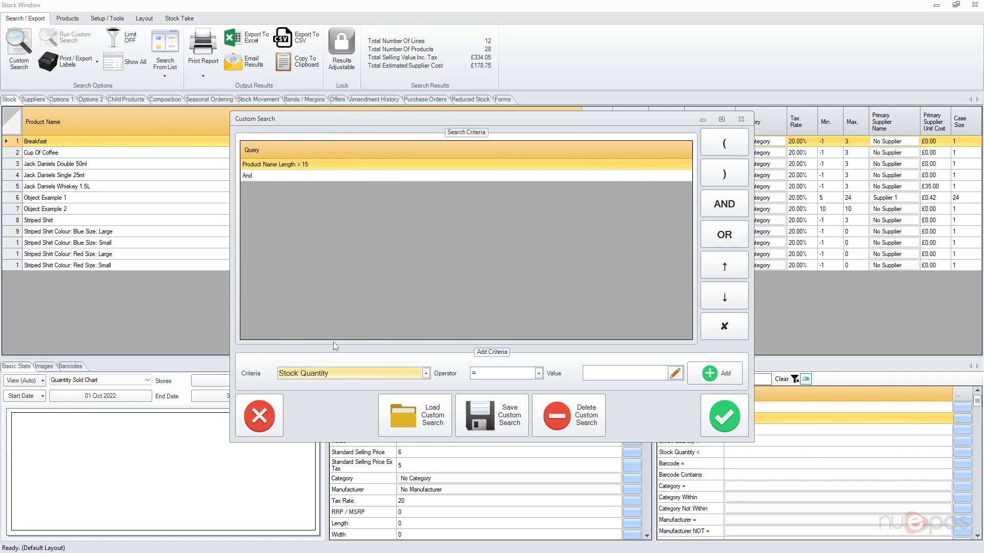
left_click(539, 373)
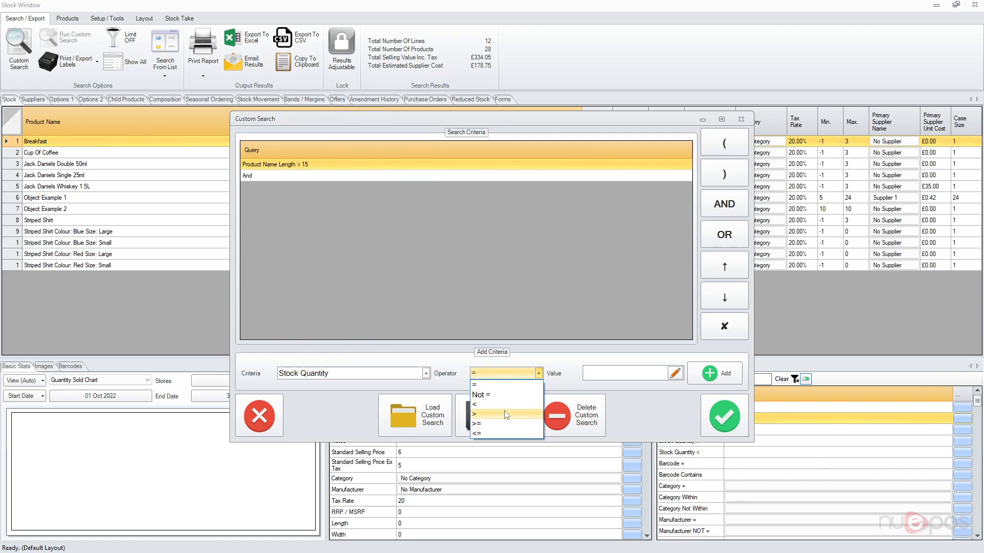
left_click(505, 413)
left_click(621, 371)
type("1")
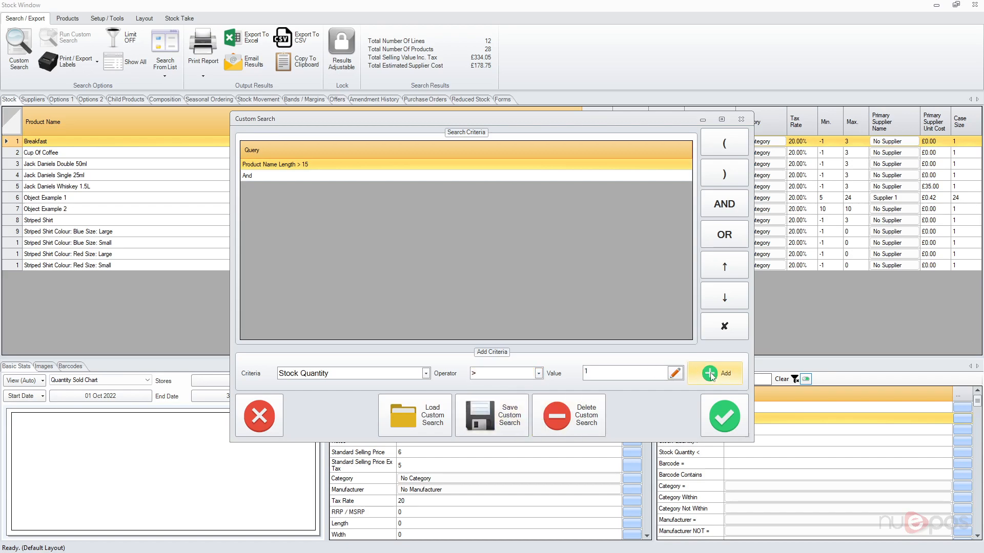
left_click(715, 373)
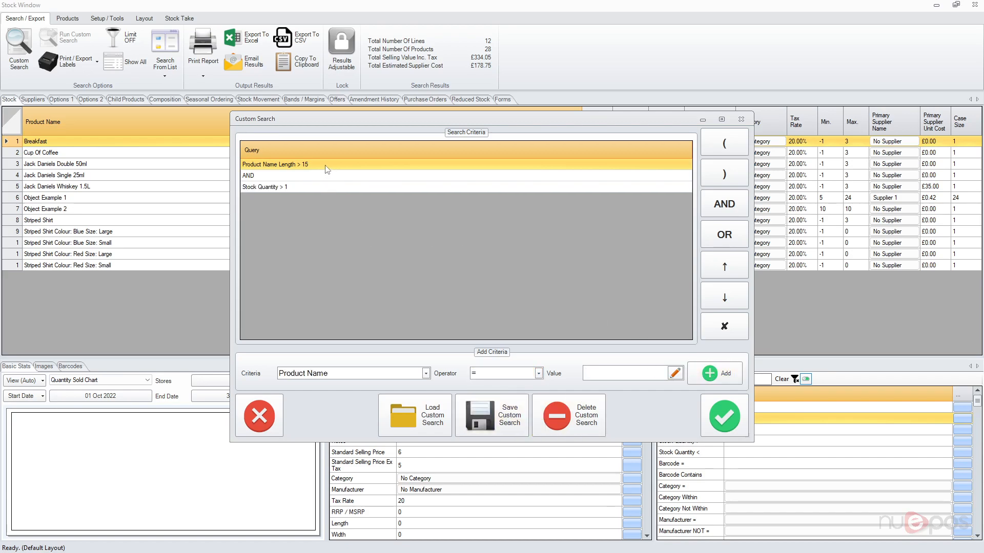
left_click(276, 177)
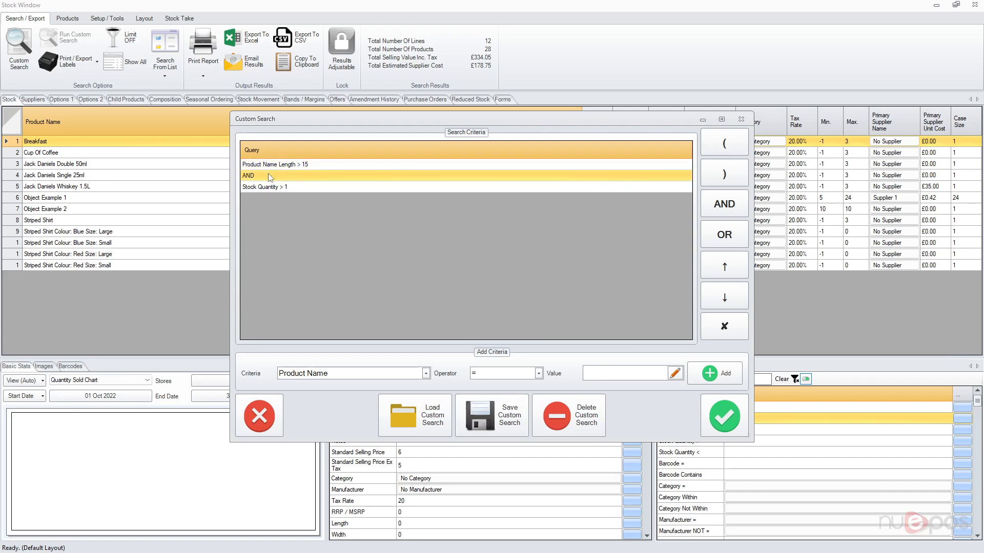
left_click(730, 415)
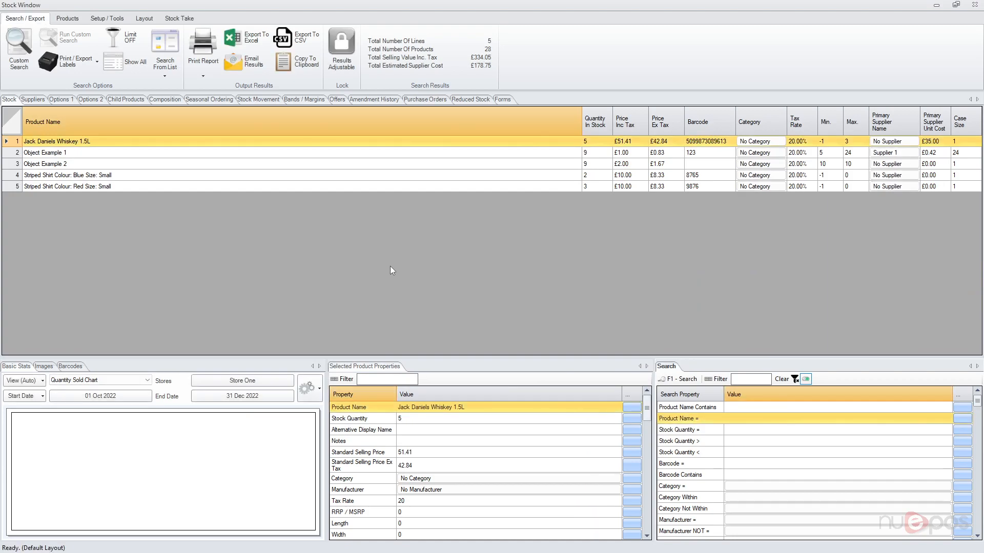
Add a Product Name Contains 'Jack' condition followed by AND
left_click(12, 55)
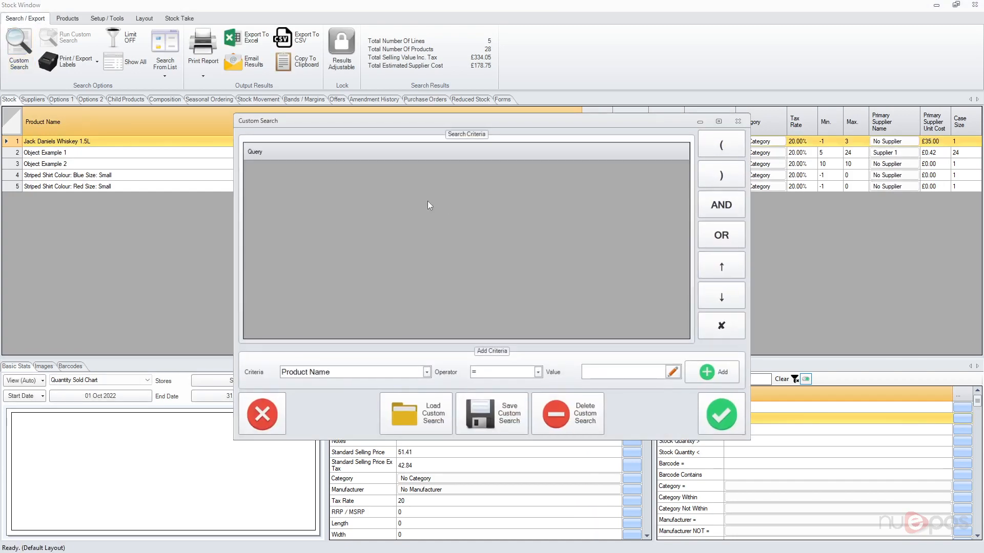
left_click(481, 379)
left_click(499, 405)
left_click(637, 374)
type("Jack")
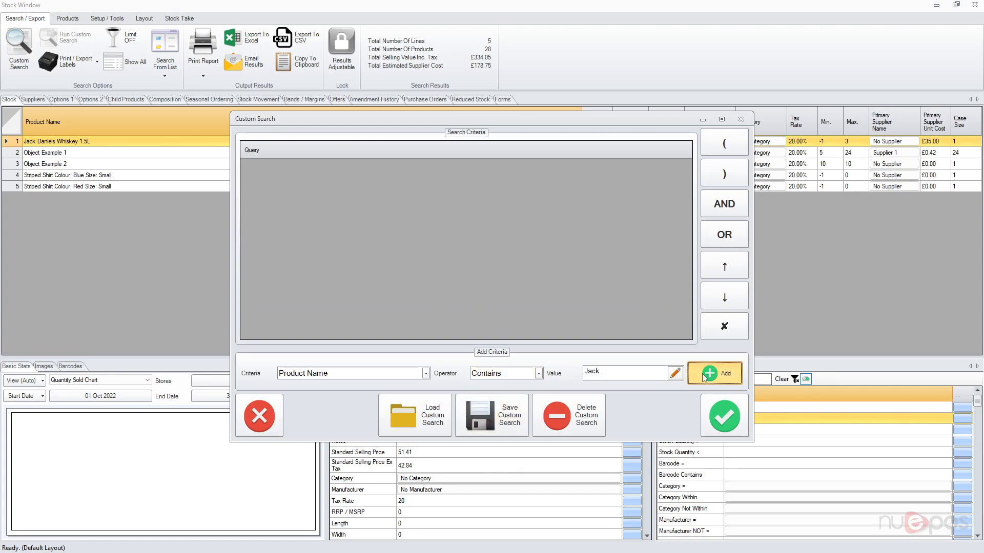
left_click(715, 373)
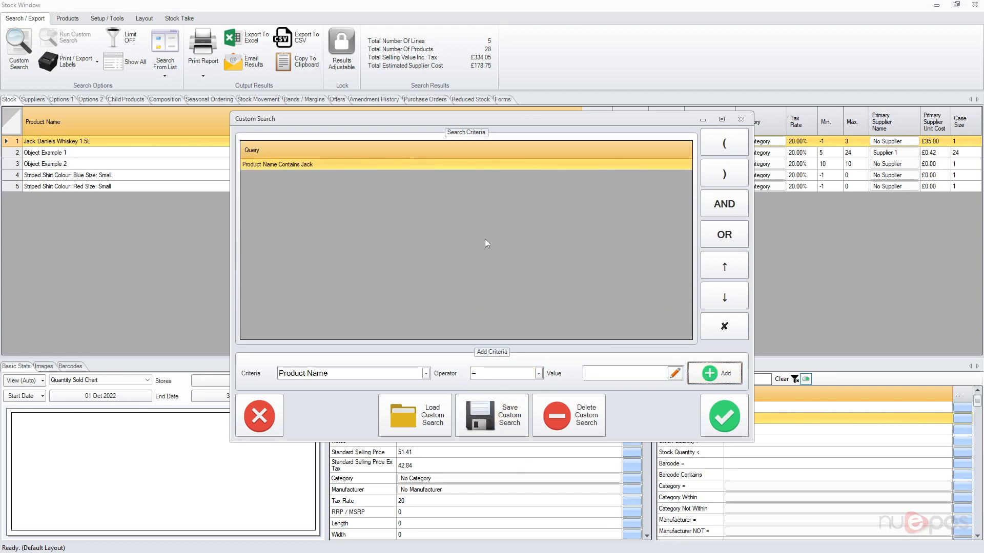
left_click(725, 207)
Open a bracket and add Product Name Length > 3 followed by OR
left_click(711, 145)
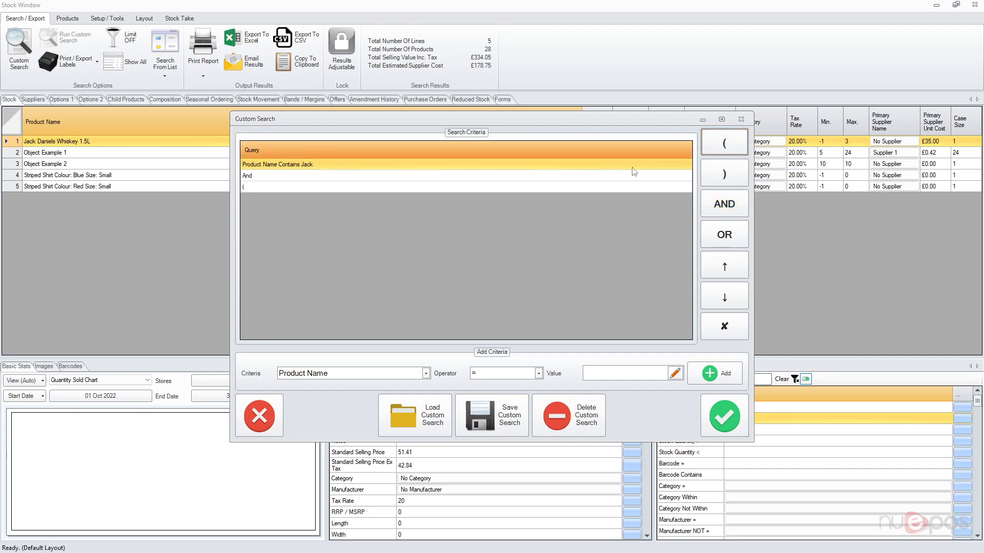
left_click(538, 374)
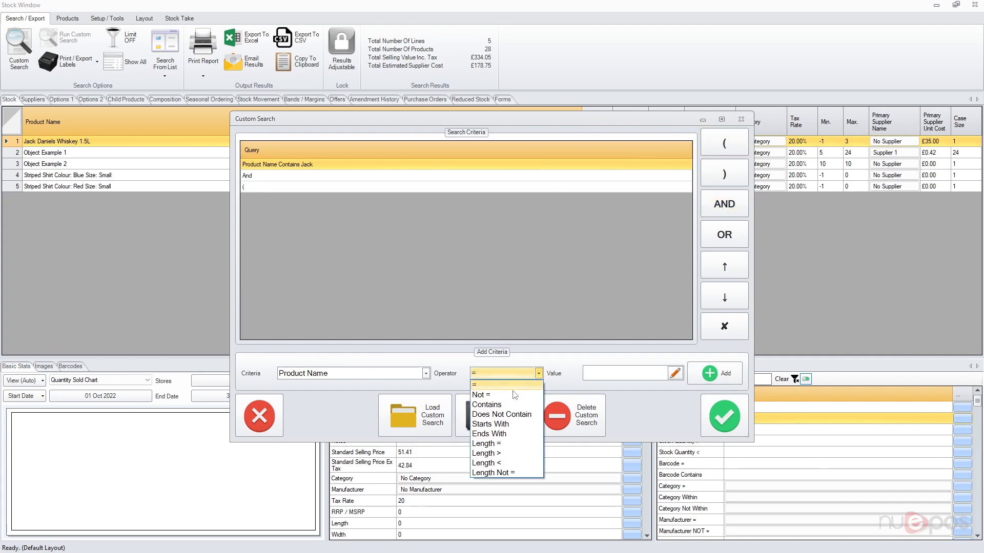
left_click(510, 454)
left_click(609, 376)
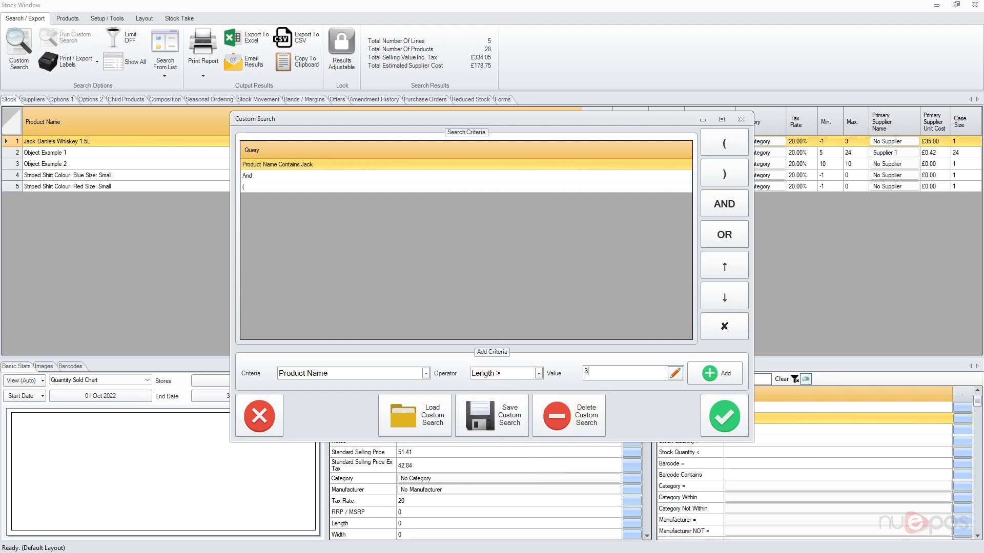
left_click(716, 374)
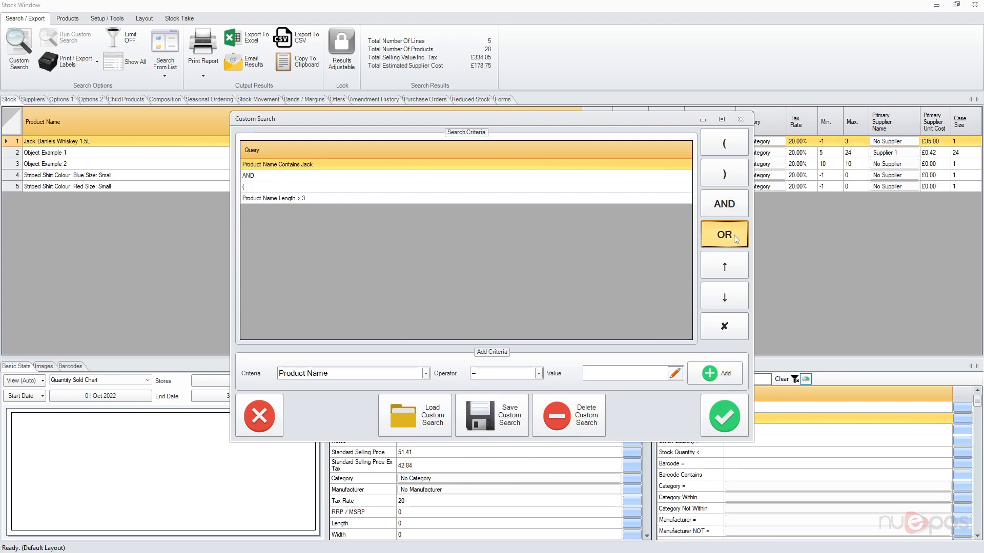
left_click(734, 235)
Add Stock Quantity > 0 and close the bracketed group
left_click(357, 378)
left_click(357, 379)
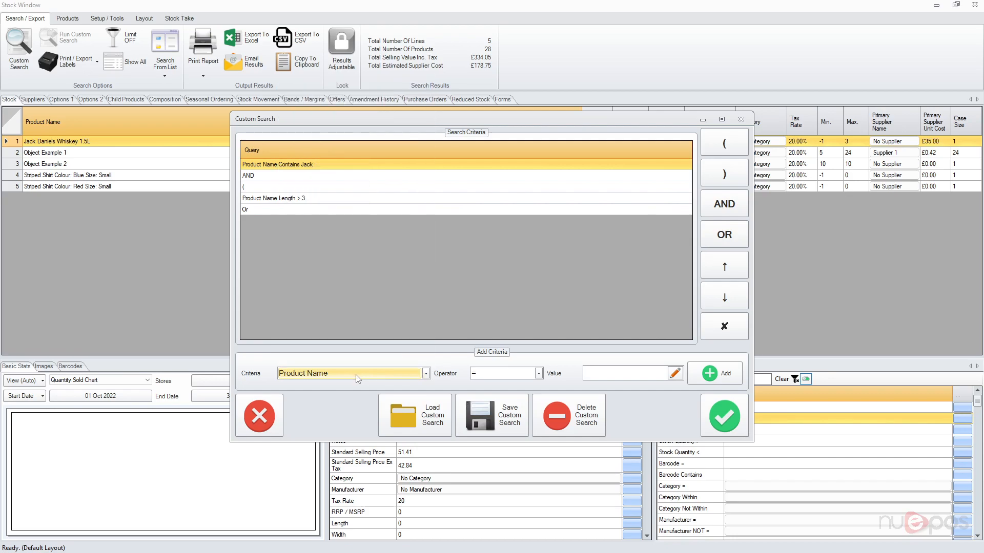
left_click(357, 379)
scroll(323, 338, "down", 9)
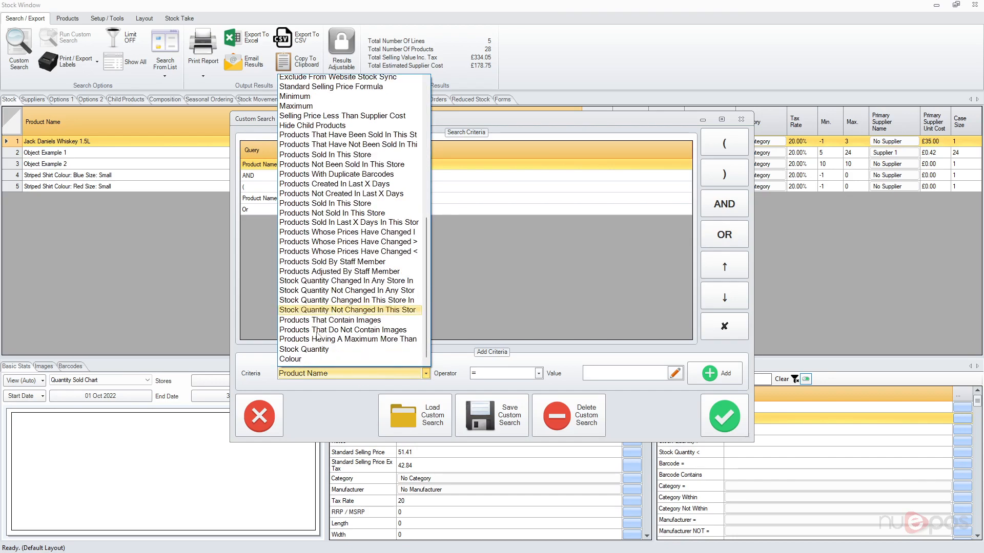
left_click(307, 342)
left_click(538, 373)
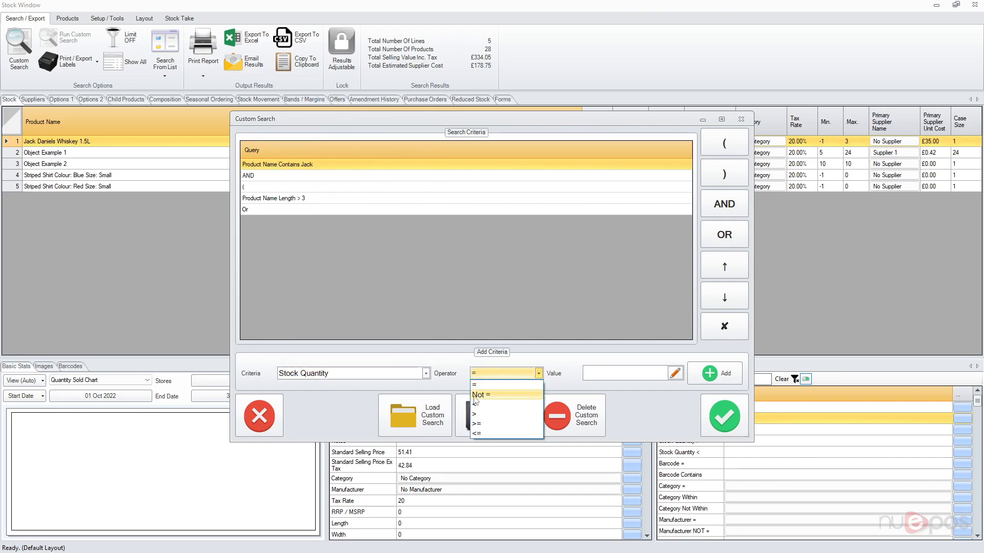
left_click(502, 414)
left_click(616, 374)
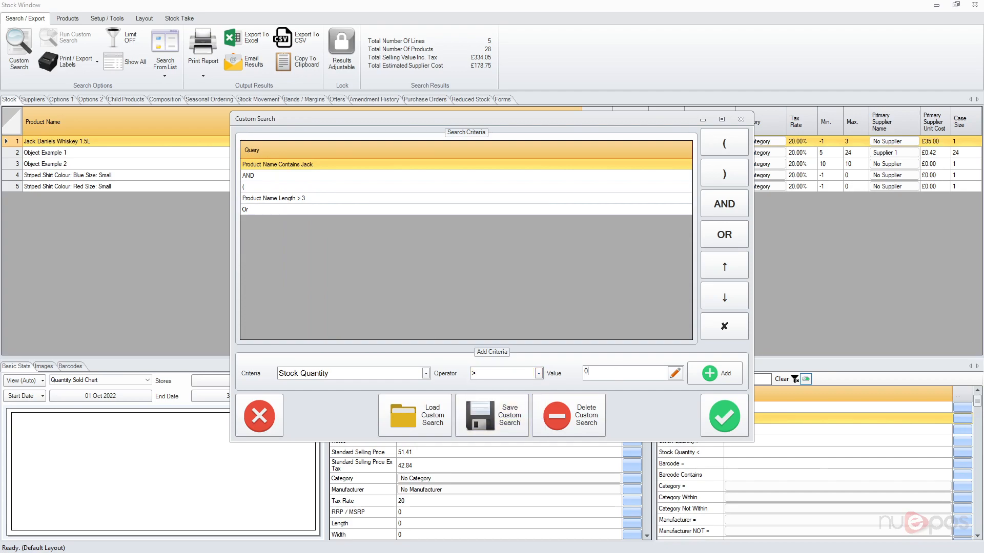
left_click(714, 373)
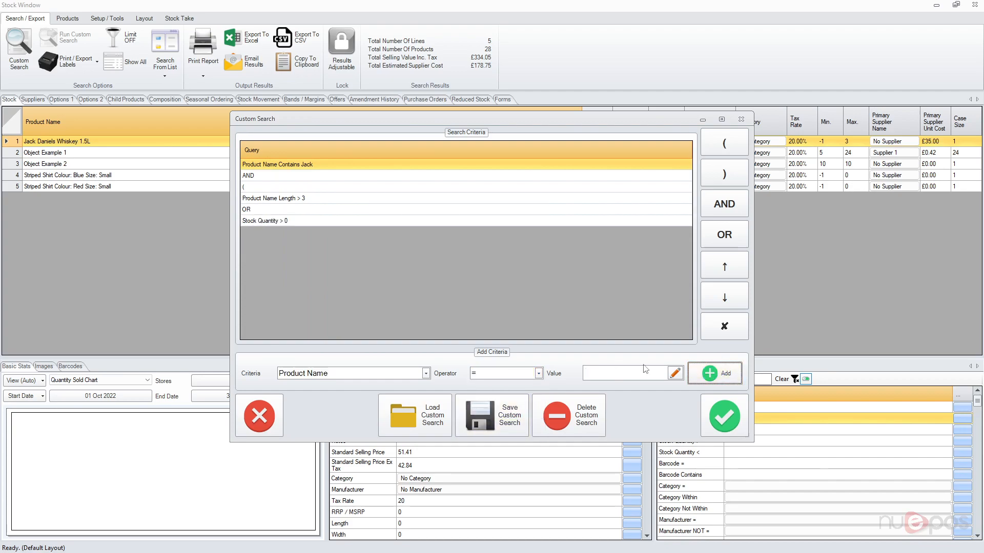
left_click(730, 174)
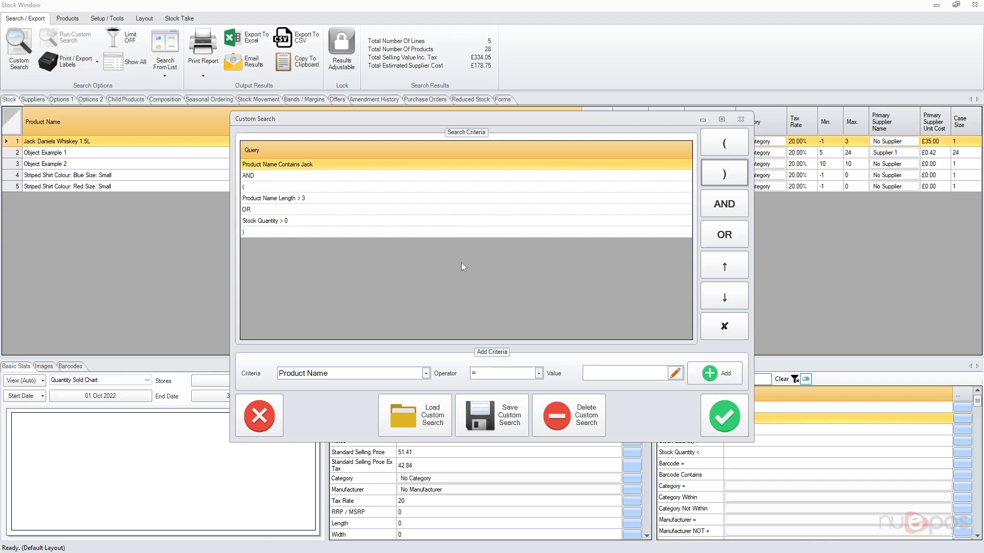
Save the custom search as 'Example Search' and acknowledge the Saved message
left_click(496, 418)
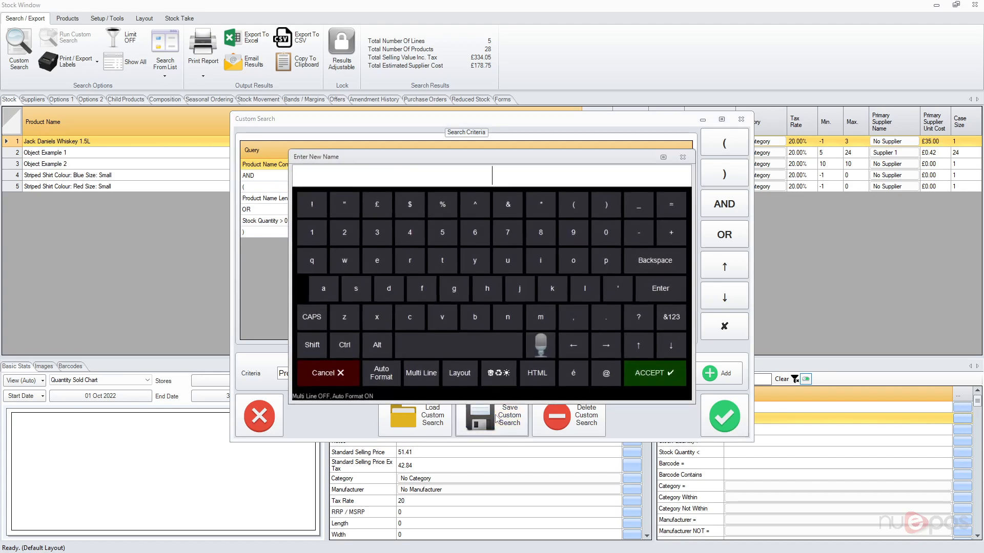
type("Ex")
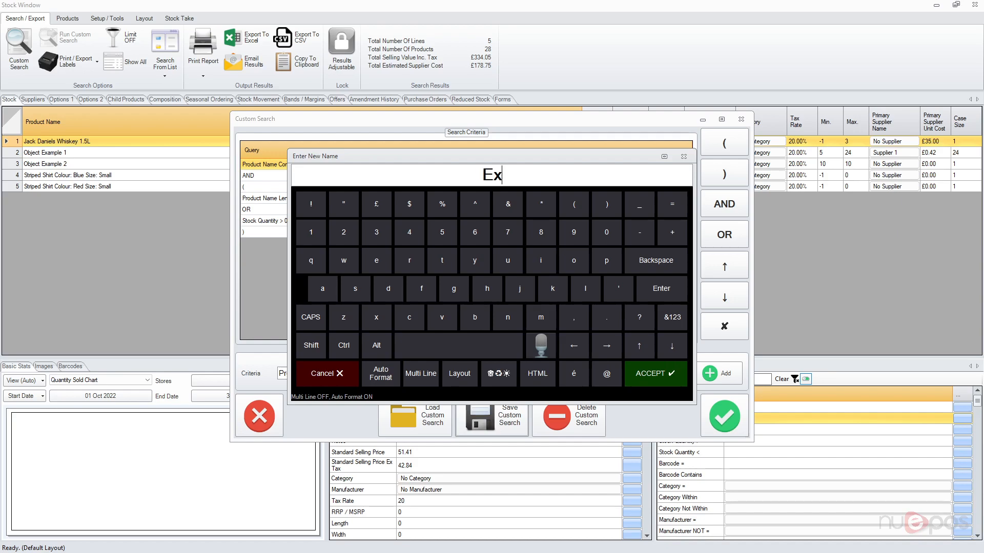
type("ample Search")
key("Return")
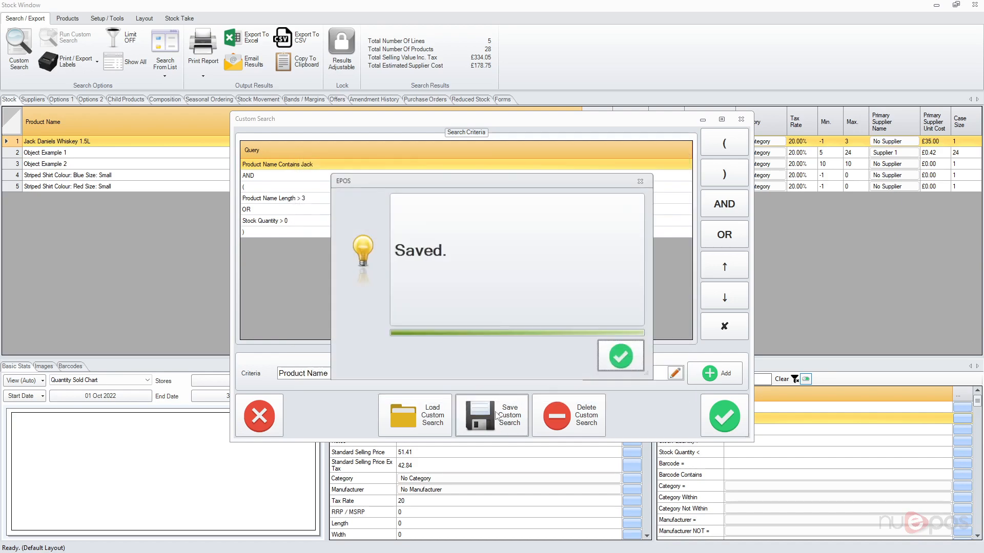
left_click(622, 355)
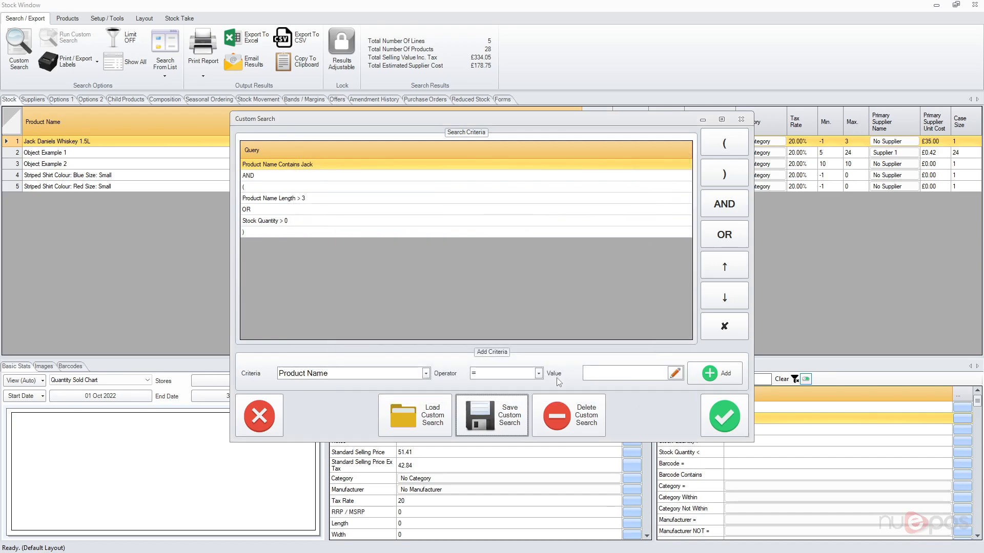
left_click(724, 416)
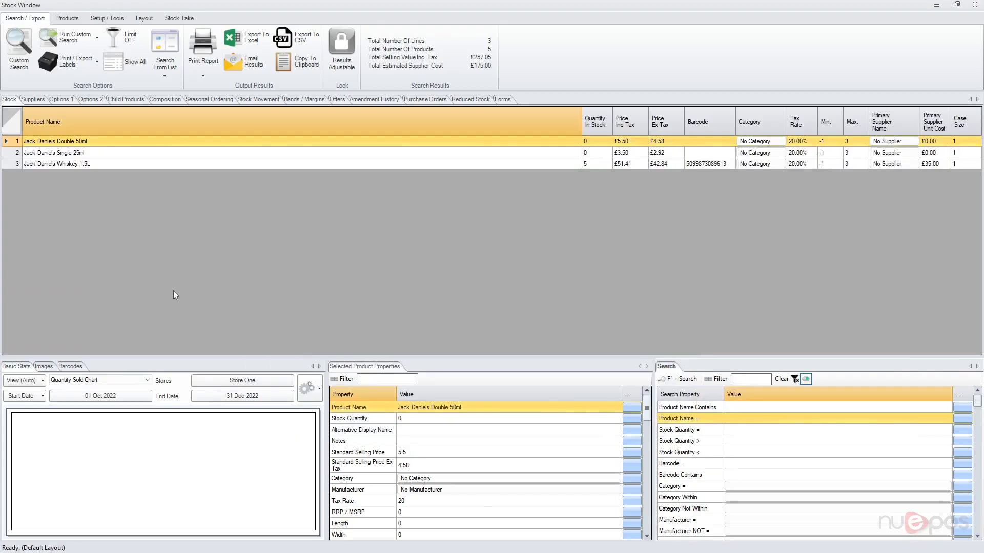
left_click(90, 38)
left_click(75, 58)
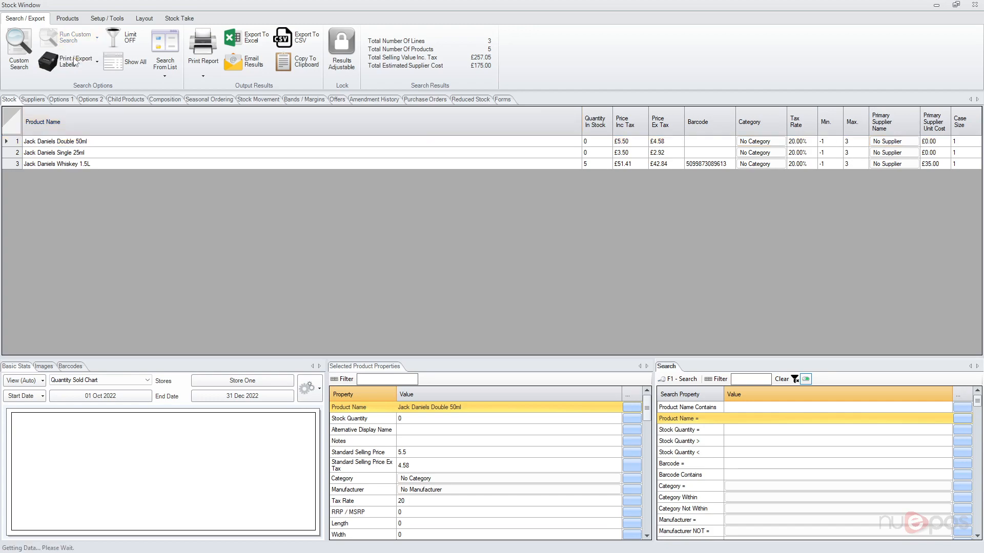
left_click(665, 382)
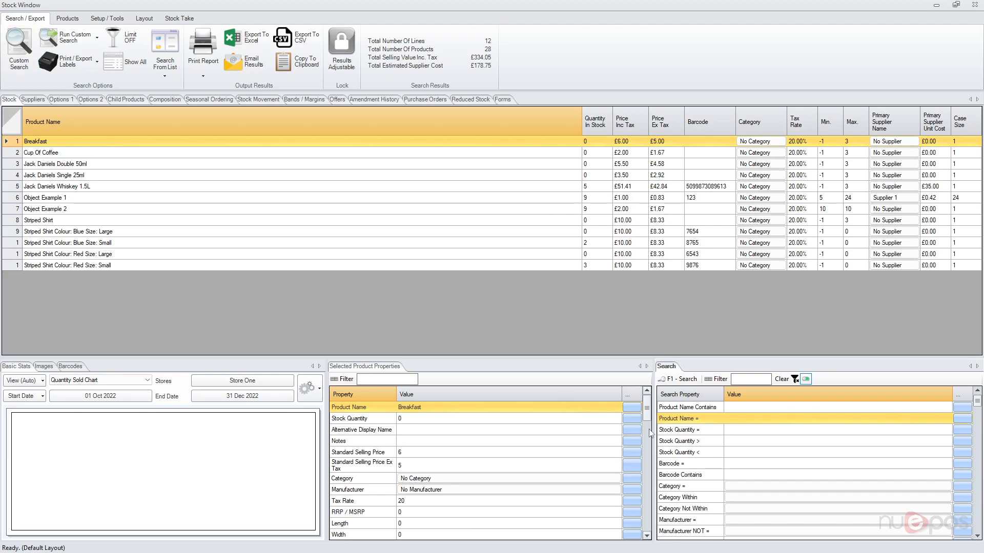
left_click(73, 40)
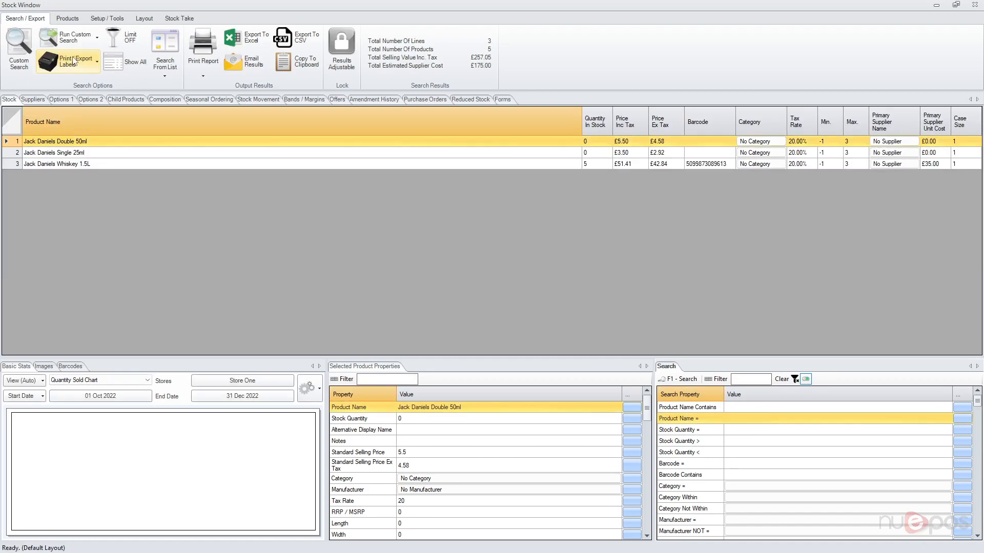
left_click(26, 47)
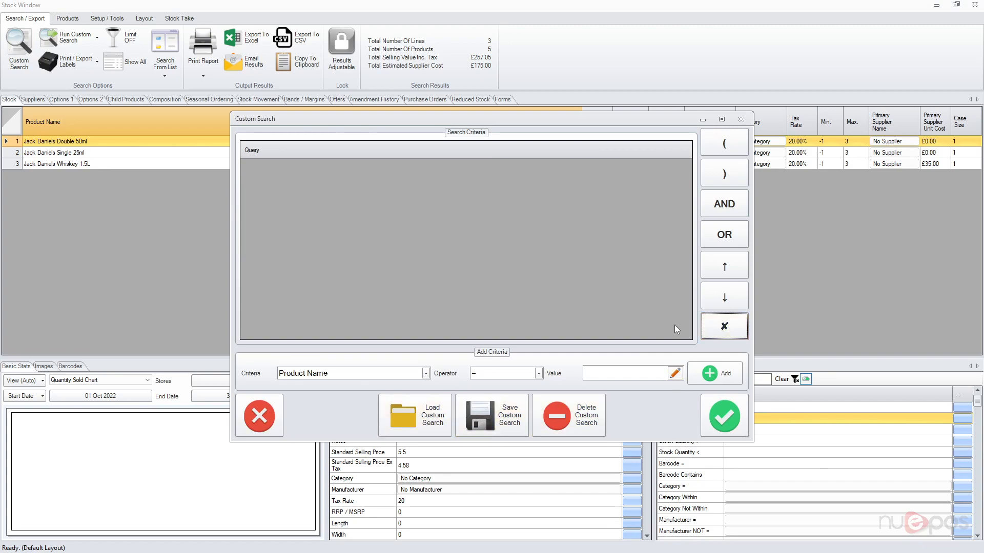
left_click(348, 195)
left_click(357, 372)
left_click(357, 372)
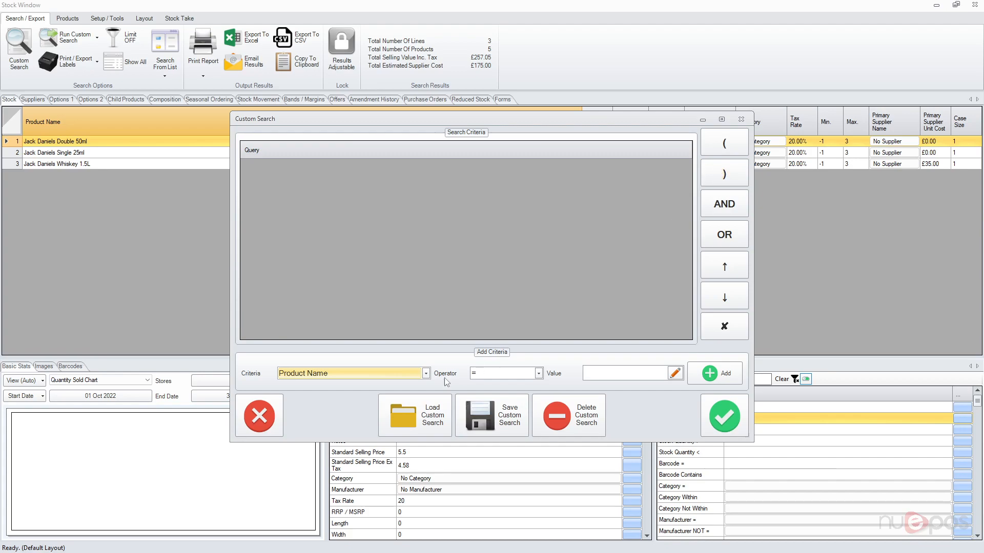
left_click(259, 416)
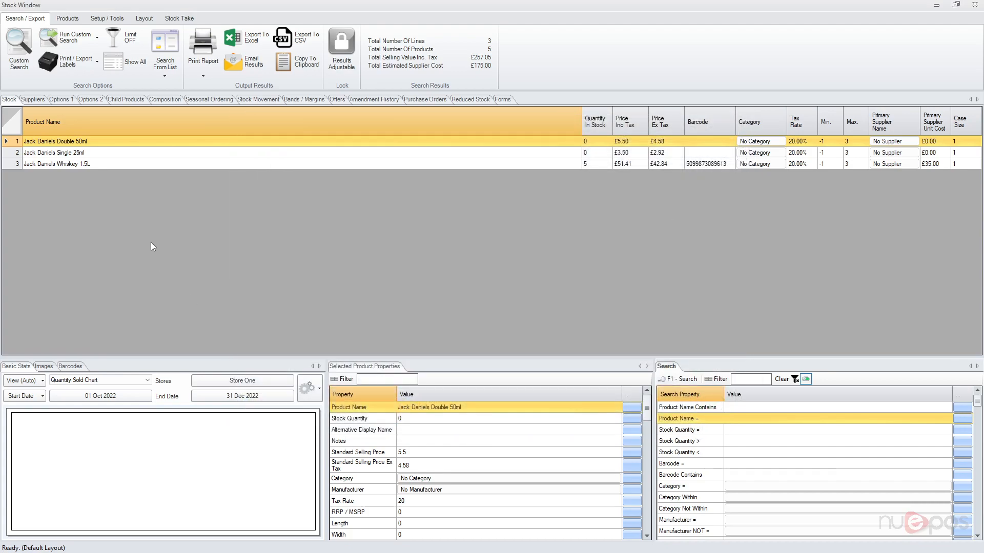
Open the Sales Quotes search list and cancel it without choosing a quote
left_click(161, 48)
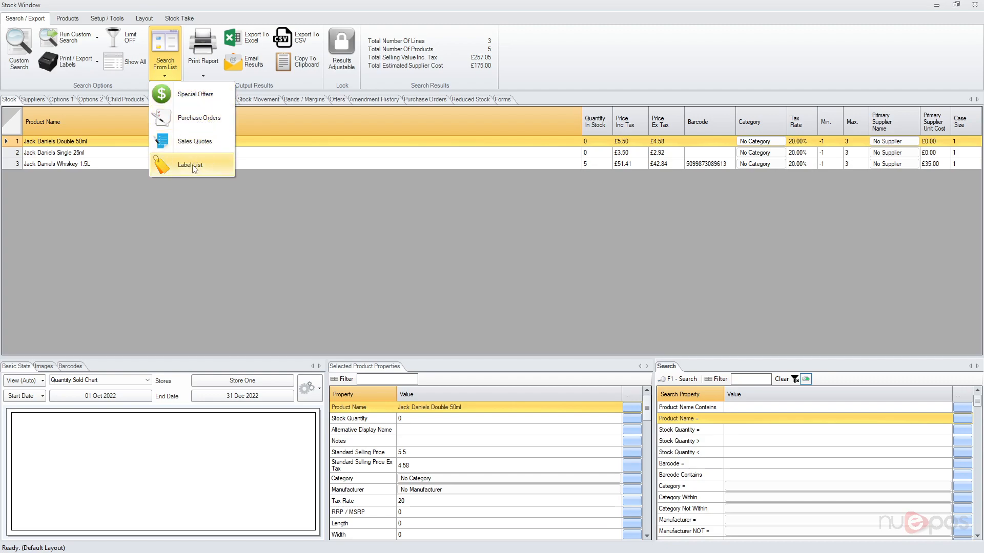
left_click(198, 143)
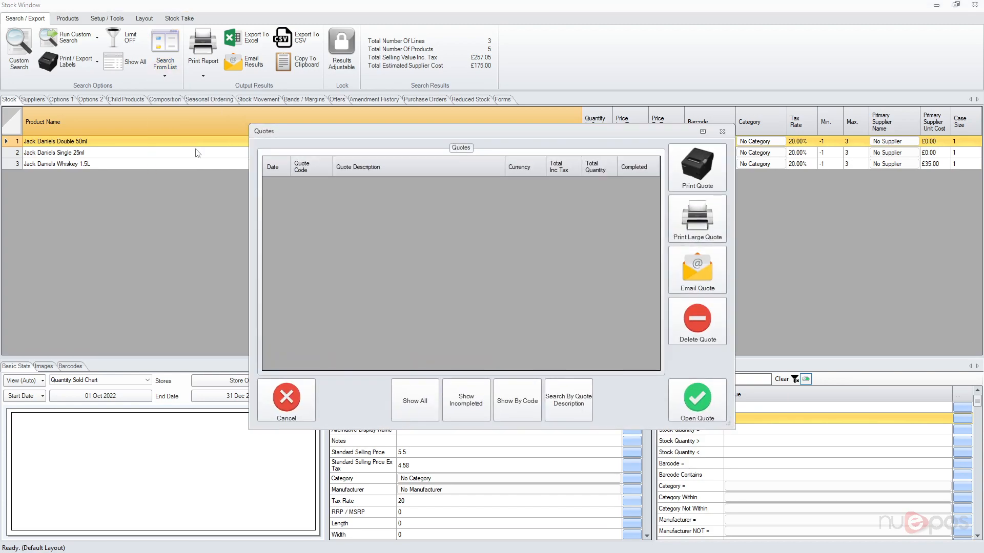
left_click(295, 409)
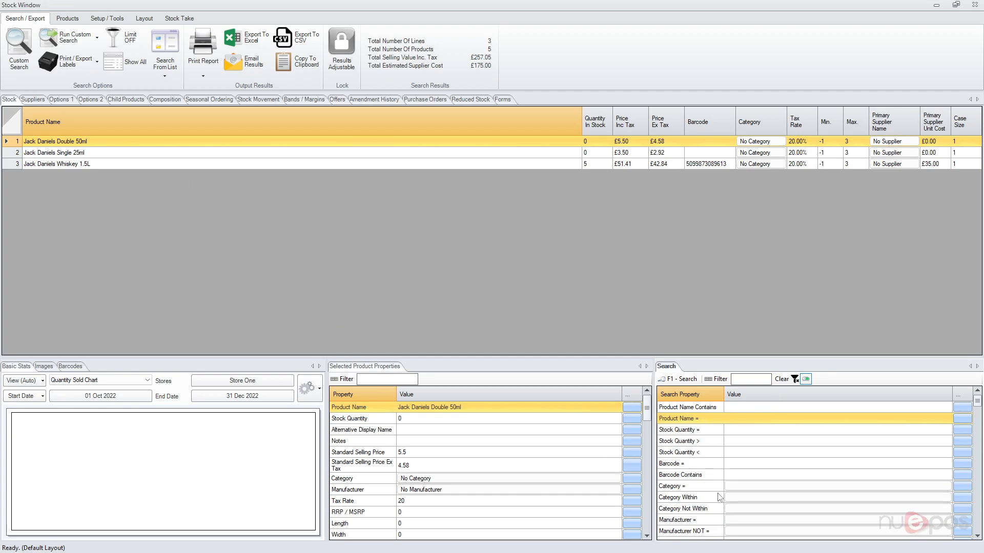
Select the Category = and Stock Quantity = fields, then open the Layout Editor
left_click(703, 484)
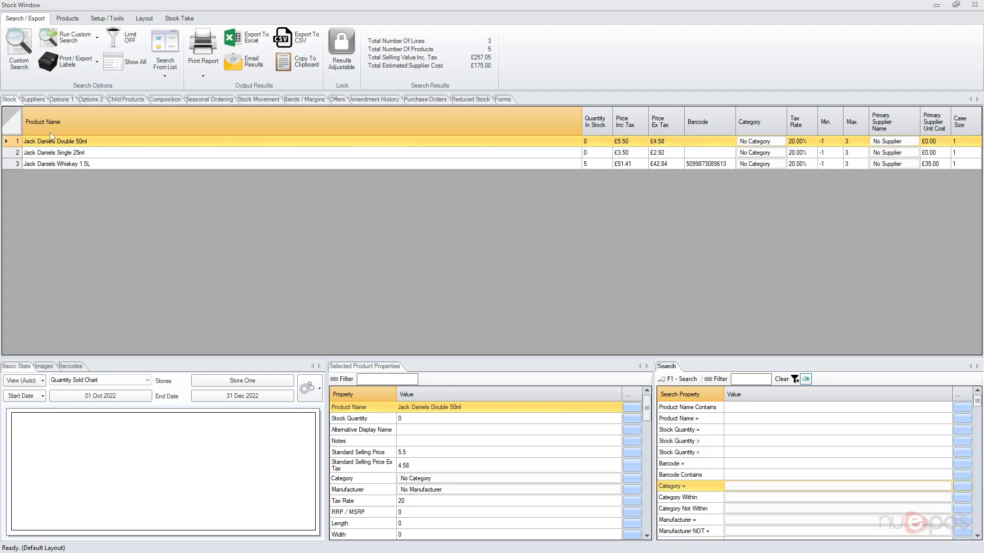
left_click(687, 434)
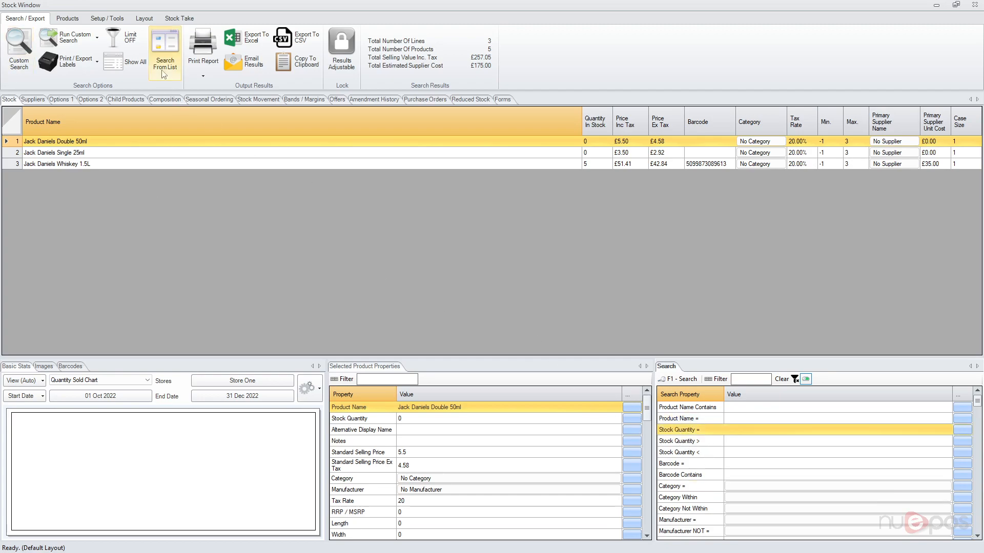
left_click(144, 18)
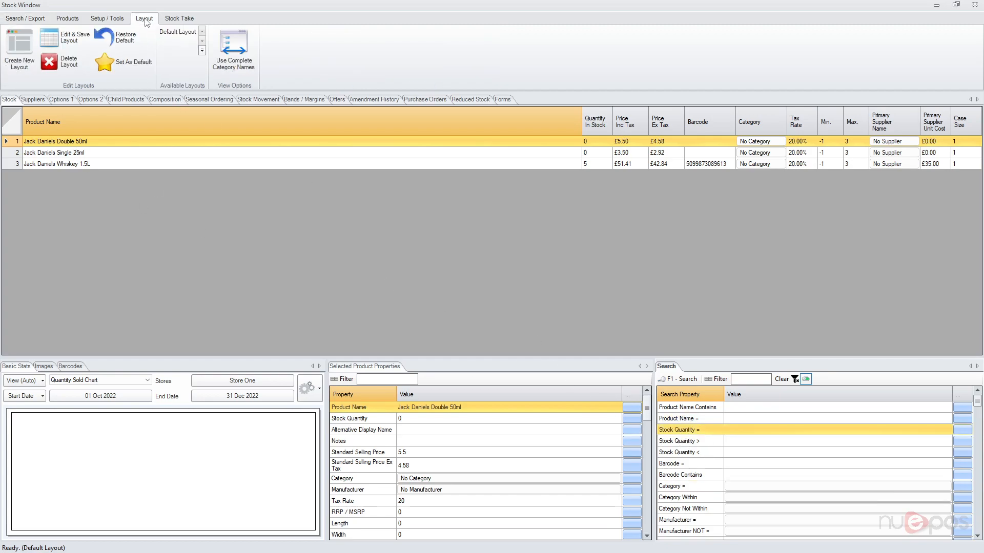
left_click(76, 40)
Move Product Name = below the Stock Quantity fields, disable it, and close the Layout Editor
left_click(344, 197)
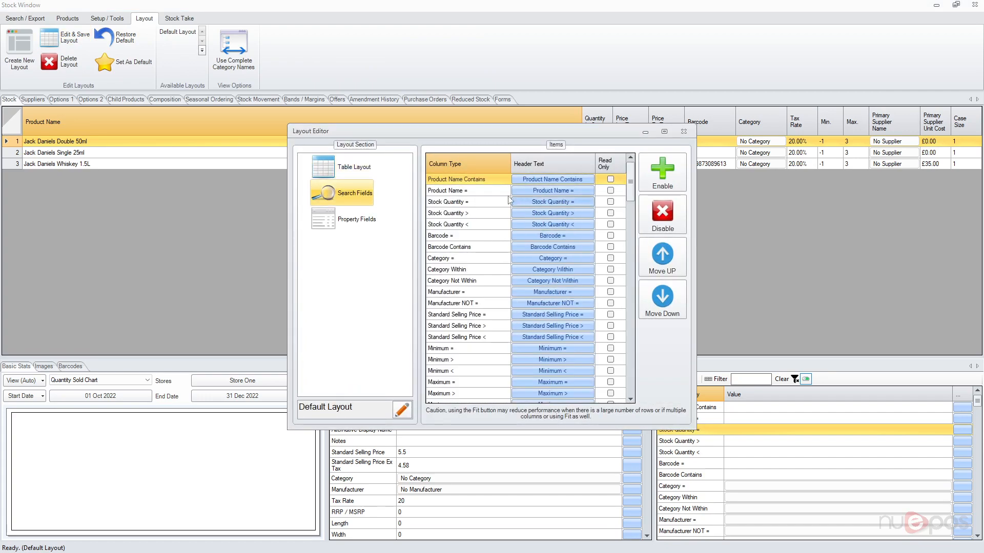
mouse_move(630, 177)
left_mouse_down()
mouse_move(638, 356)
mouse_move(619, 166)
left_mouse_up()
left_click(448, 191)
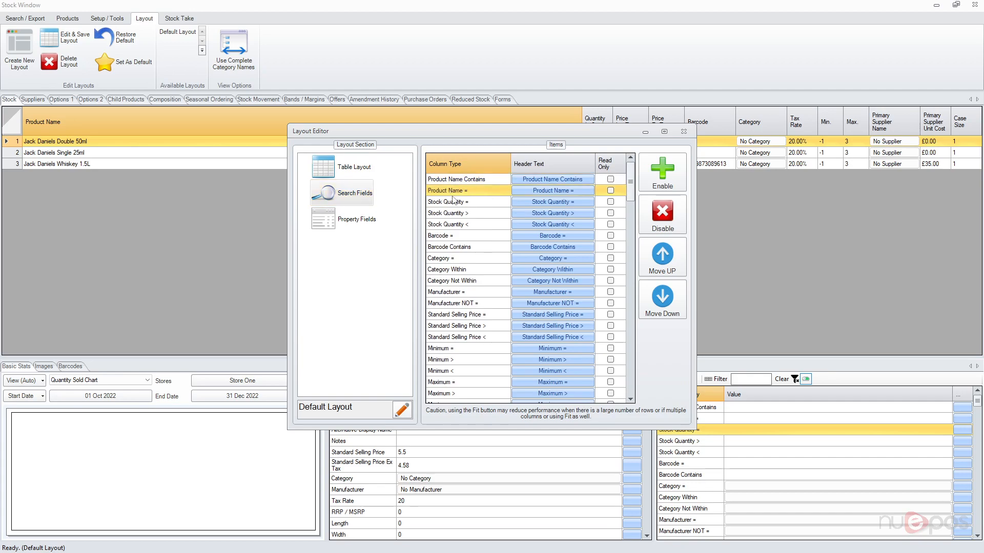
left_click(479, 183)
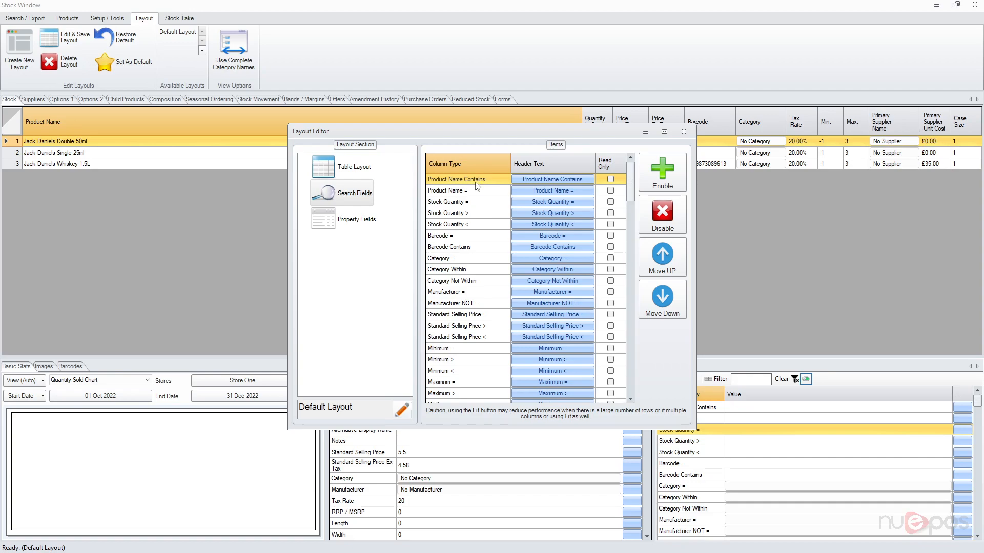
left_click(481, 192)
left_click(662, 301)
left_click(662, 301)
left_click(662, 302)
left_click(660, 226)
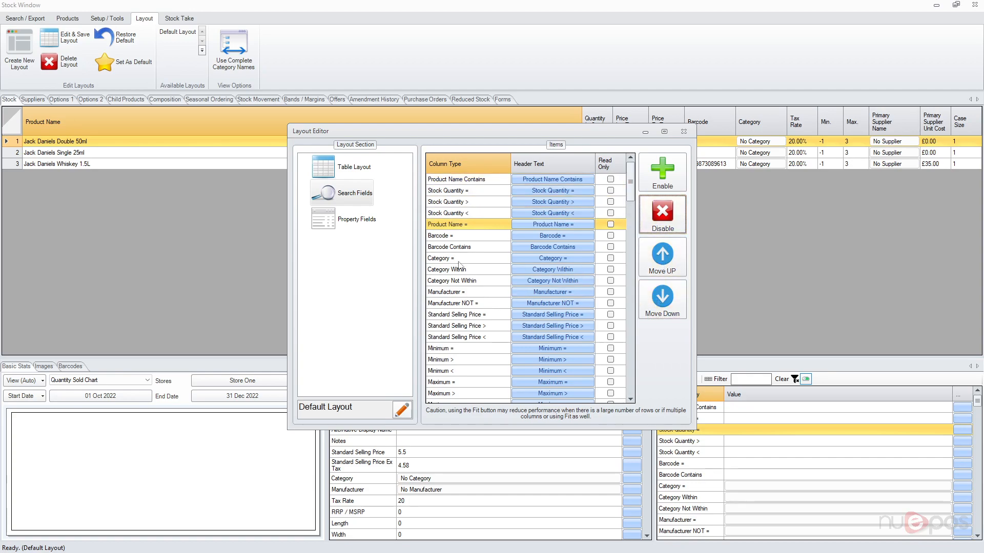
left_click(556, 259)
left_click(683, 132)
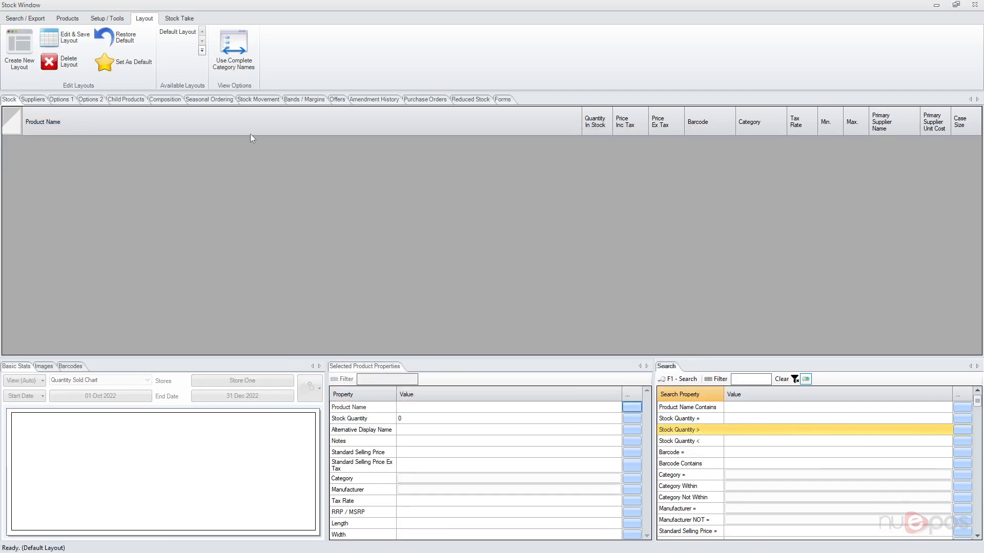
Return to Search / Export, then close the Stock Window and the Stock menu
left_click(25, 18)
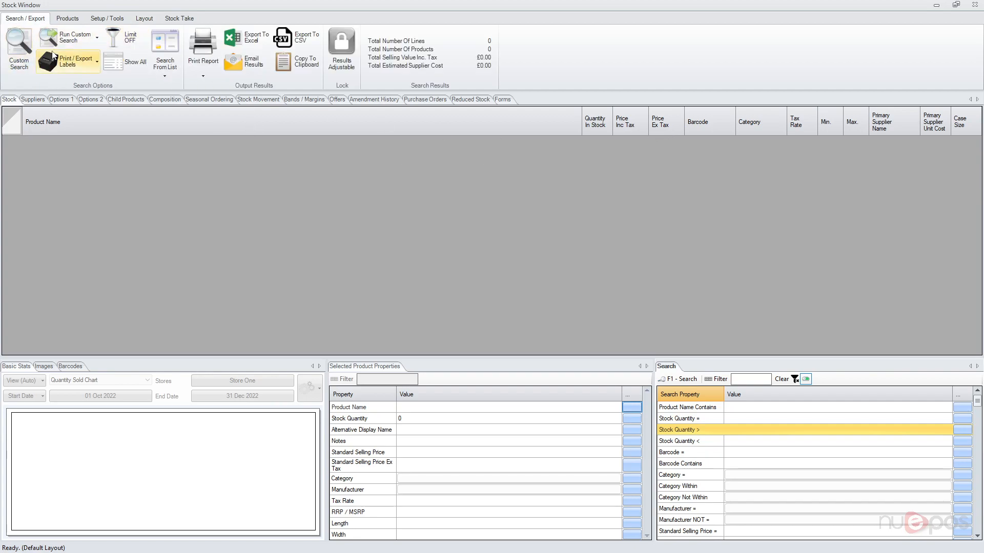
left_click(975, 4)
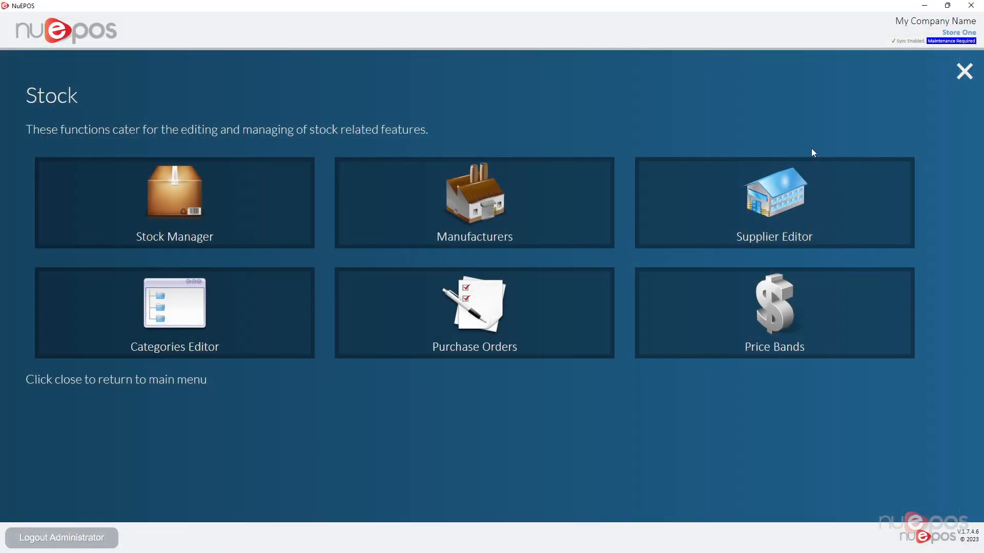
left_click(964, 71)
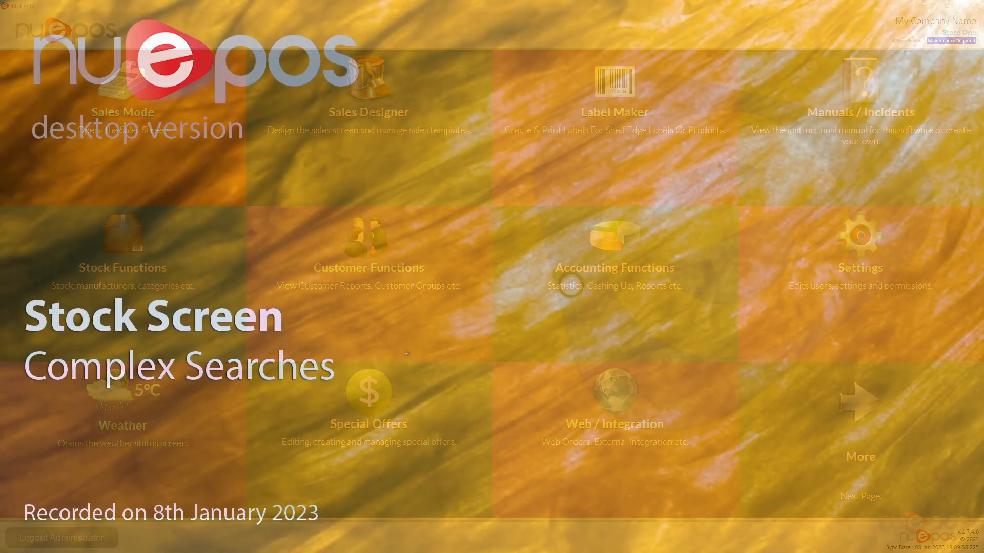